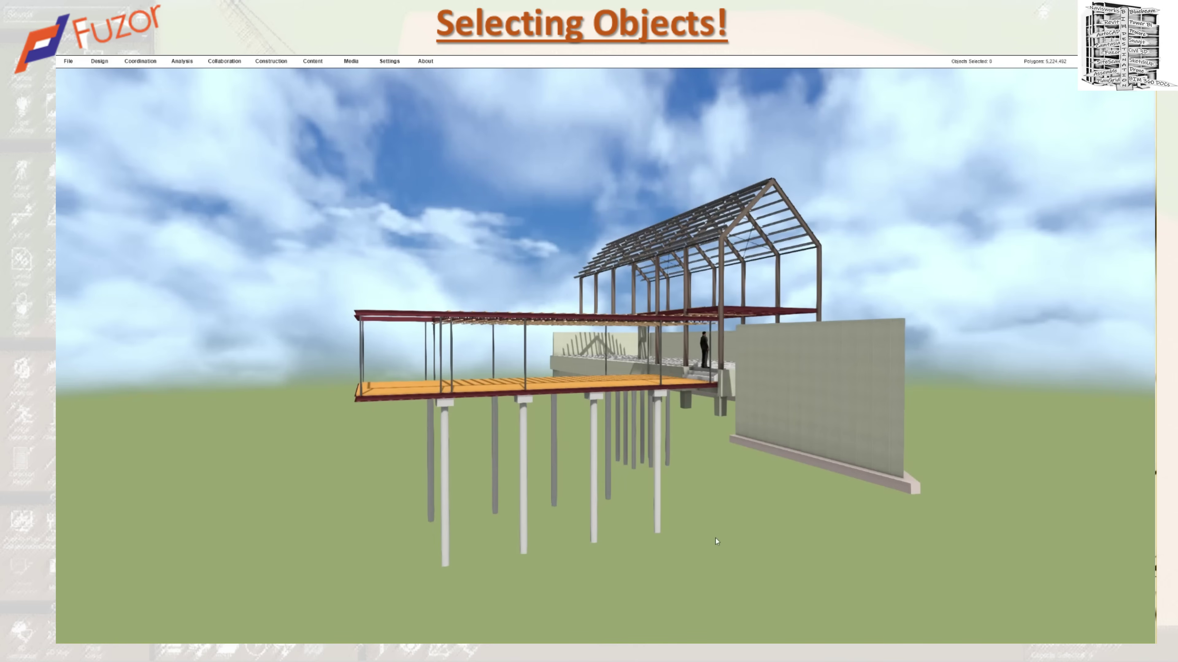
# Step: Select the four front foundation piles under the deck together as one multiple selection
pyautogui.click(658, 500)
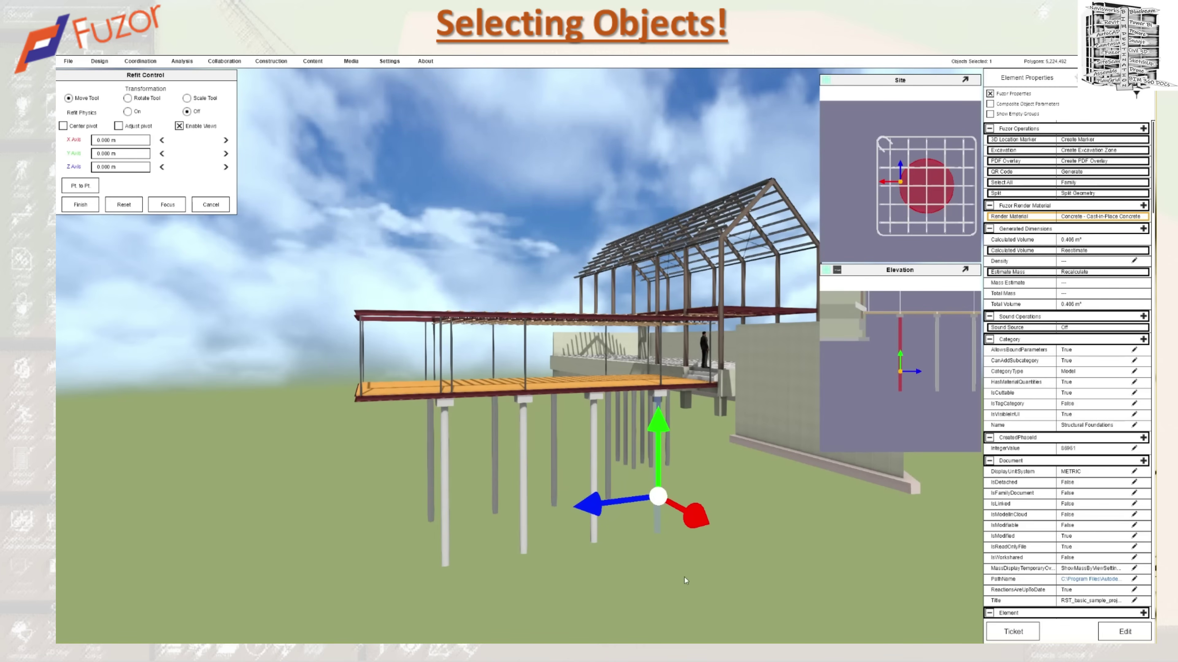
pyautogui.keyDown('ctrl'); pyautogui.click(595, 535); pyautogui.keyUp('ctrl')
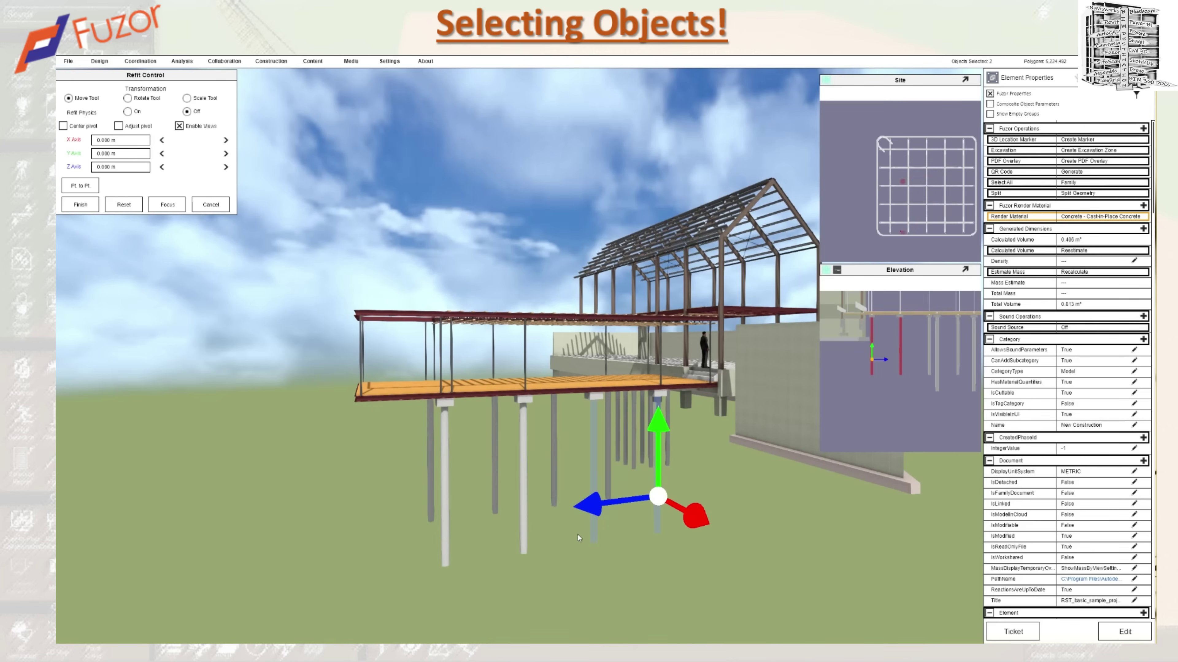
pyautogui.keyDown('ctrl'); pyautogui.click(523, 518); pyautogui.keyUp('ctrl')
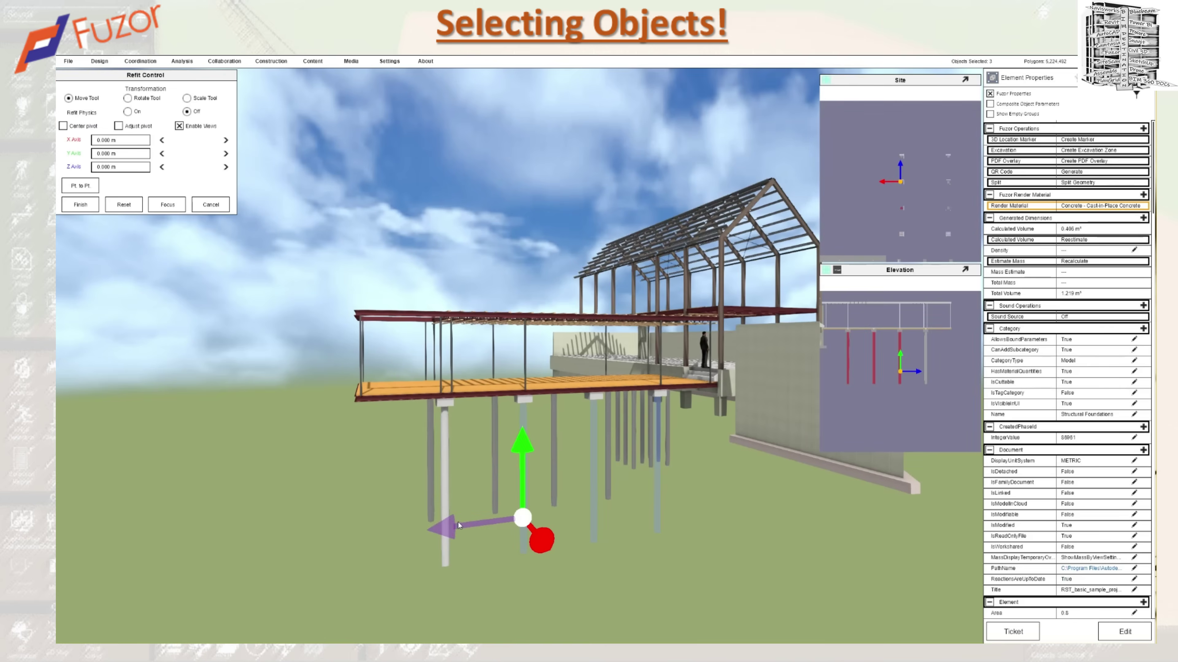
pyautogui.keyDown('ctrl'); pyautogui.click(445, 513); pyautogui.keyUp('ctrl')
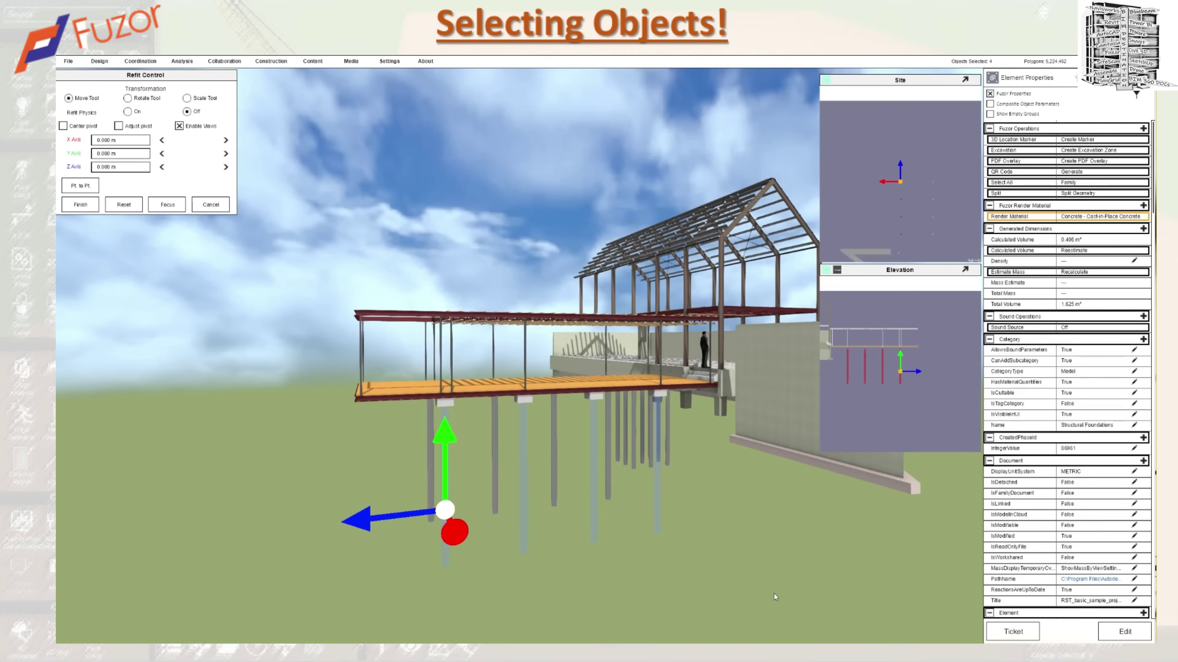
# Step: Remove the second front pile from the selection, add the large concrete wall and a steel column, and clear the selection
pyautogui.keyDown('ctrl'); pyautogui.click(525, 493); pyautogui.keyUp('ctrl')
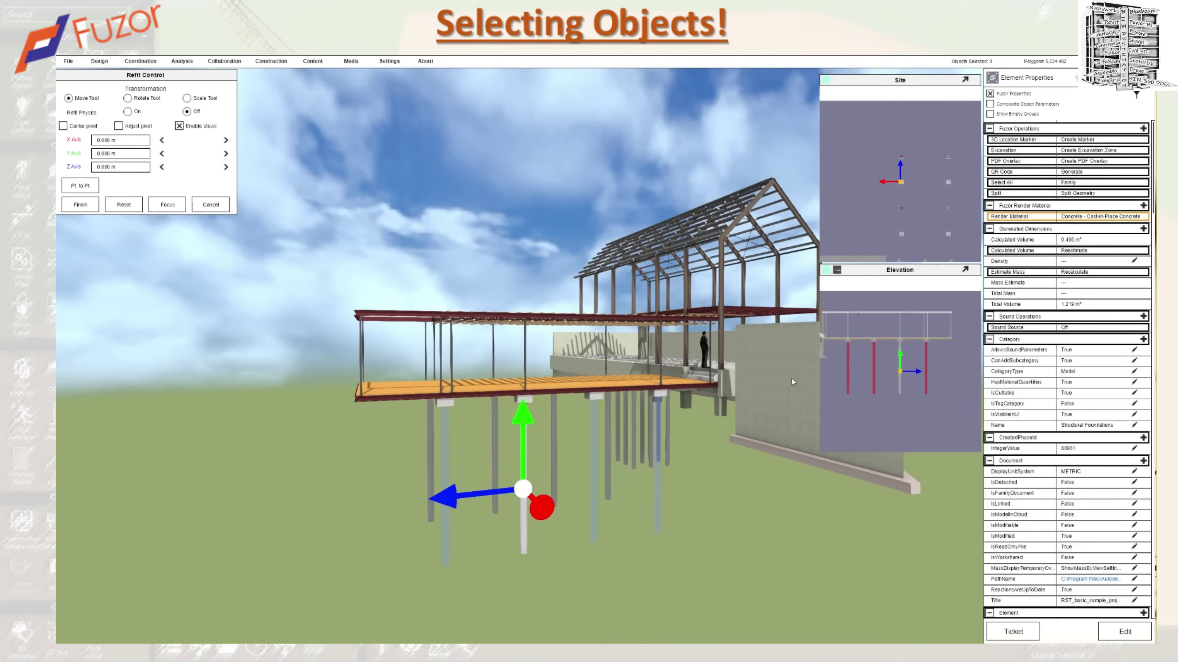
pyautogui.keyDown('ctrl'); pyautogui.click(780, 385); pyautogui.keyUp('ctrl')
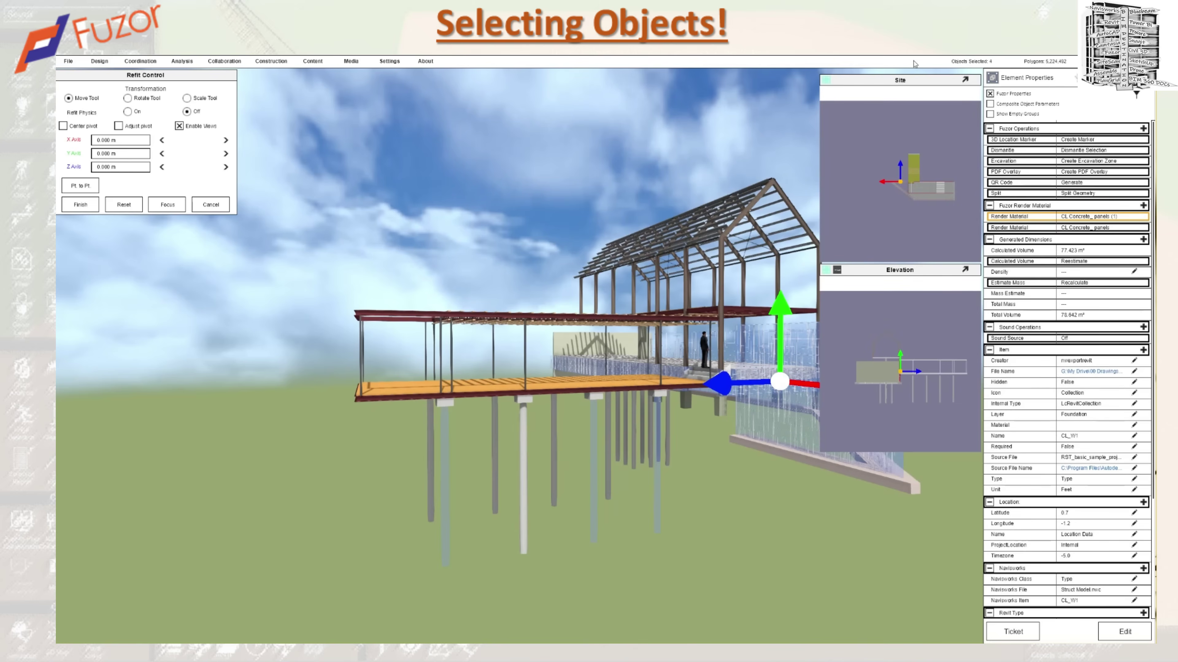
pyautogui.keyDown('ctrl'); pyautogui.click(722, 267); pyautogui.keyUp('ctrl')
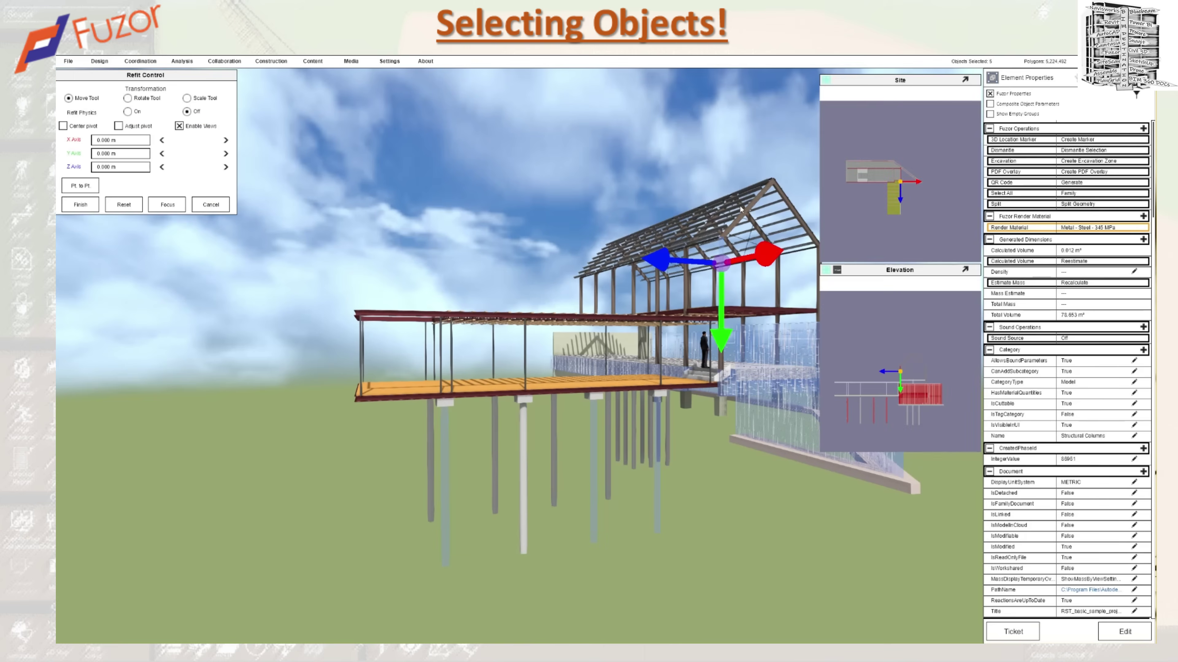
pyautogui.click(784, 525)
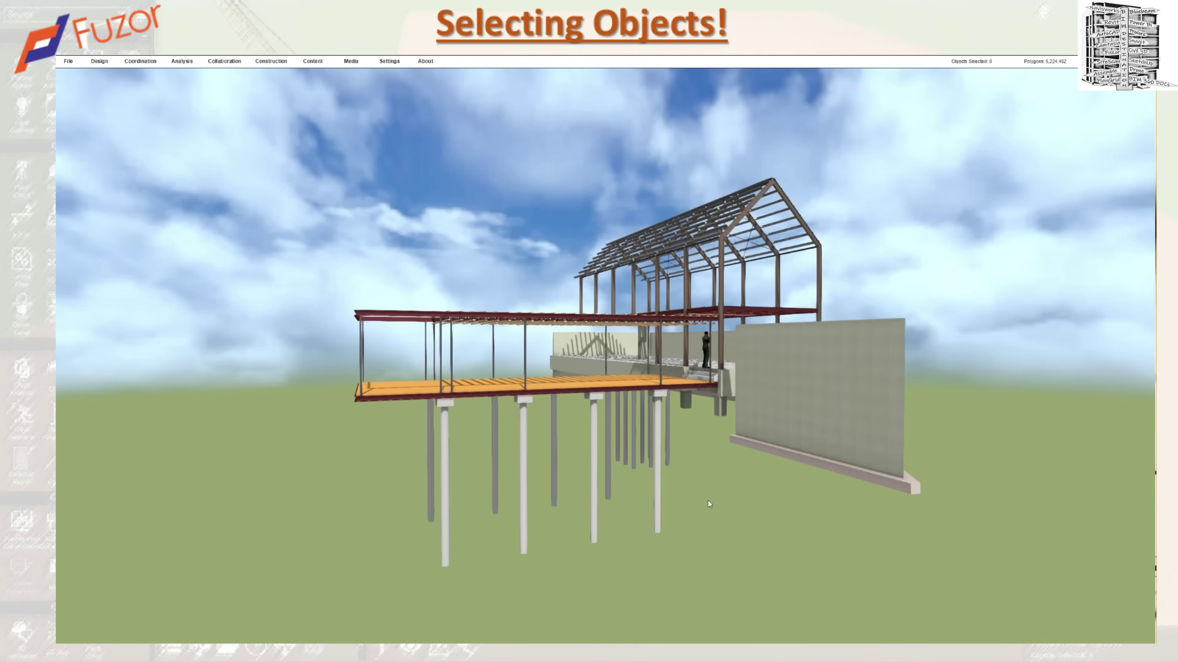
# Step: Crossing-select everything touched by a box over the piles and deck, reselect with a box over the piles only, and clear the selection
pyautogui.moveTo(707, 500); pyautogui.dragTo(571, 453)
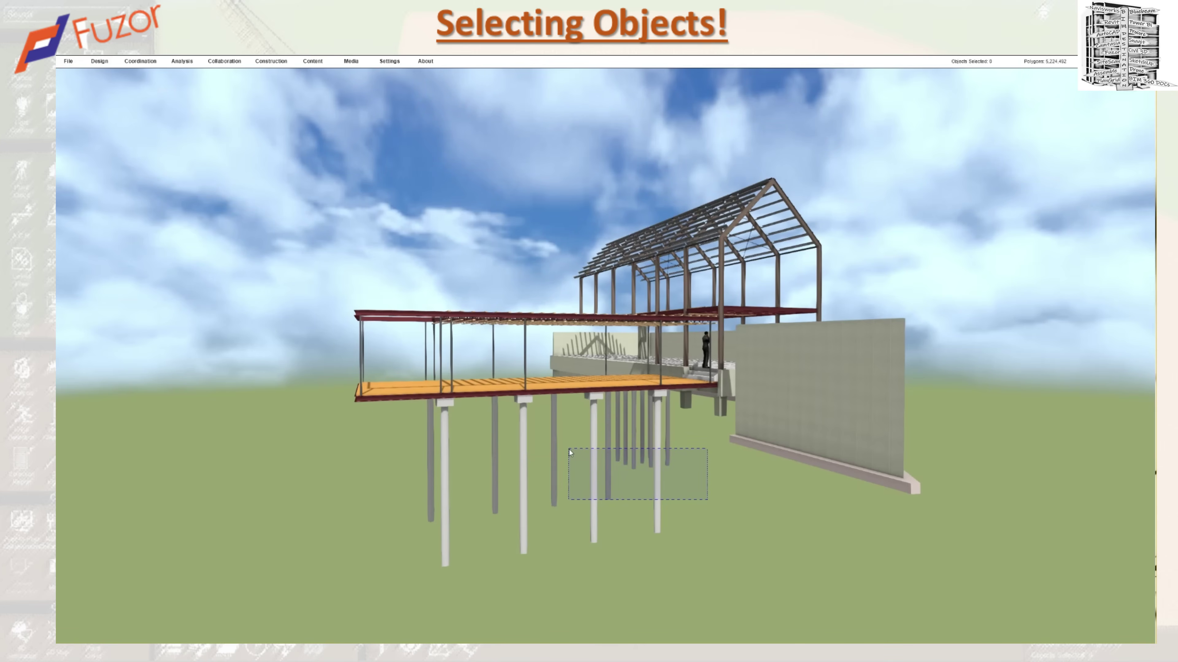
pyautogui.moveTo(569, 450); pyautogui.dragTo(466, 386)
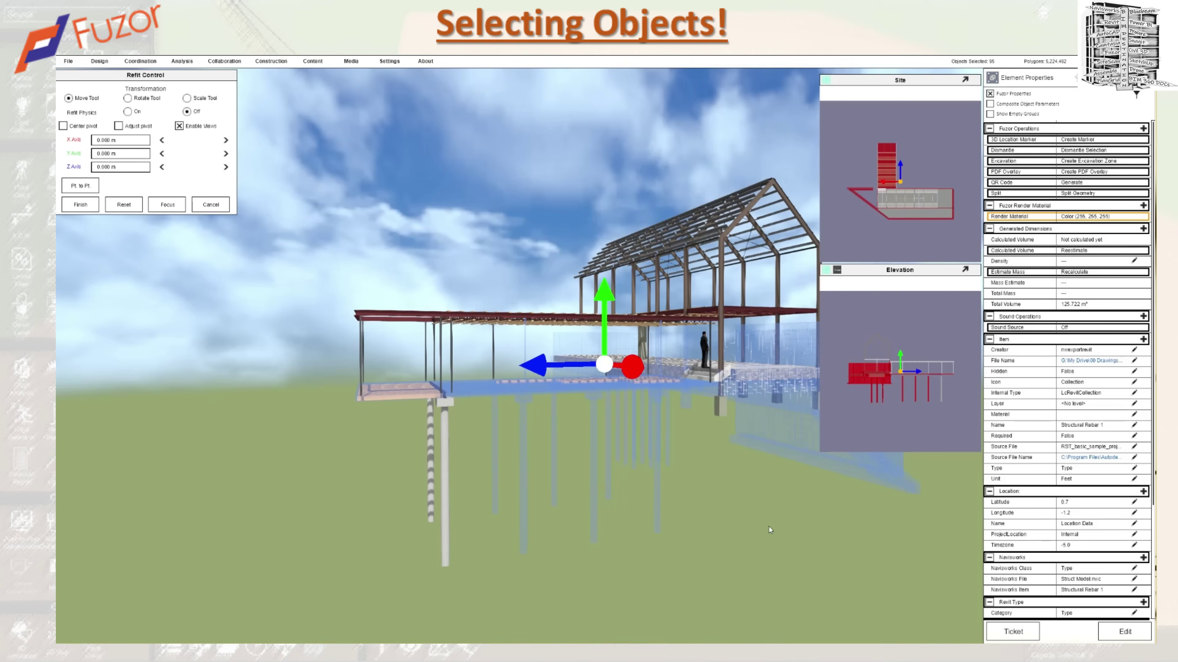
pyautogui.moveTo(770, 533); pyautogui.dragTo(547, 447)
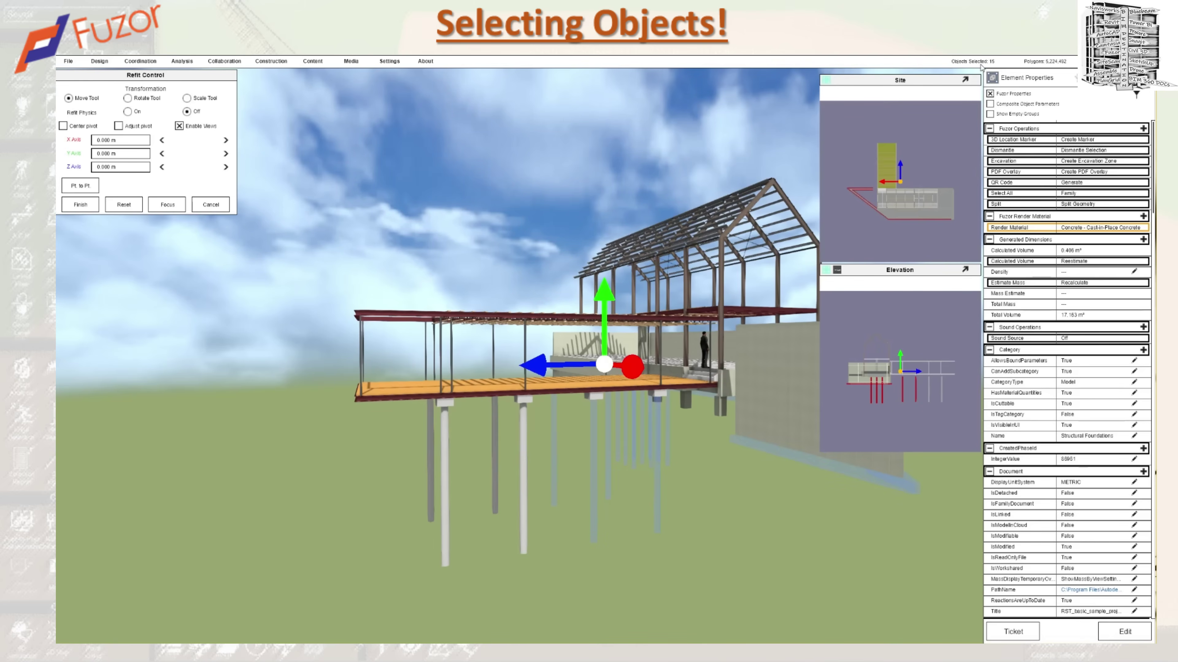
pyautogui.click(736, 542)
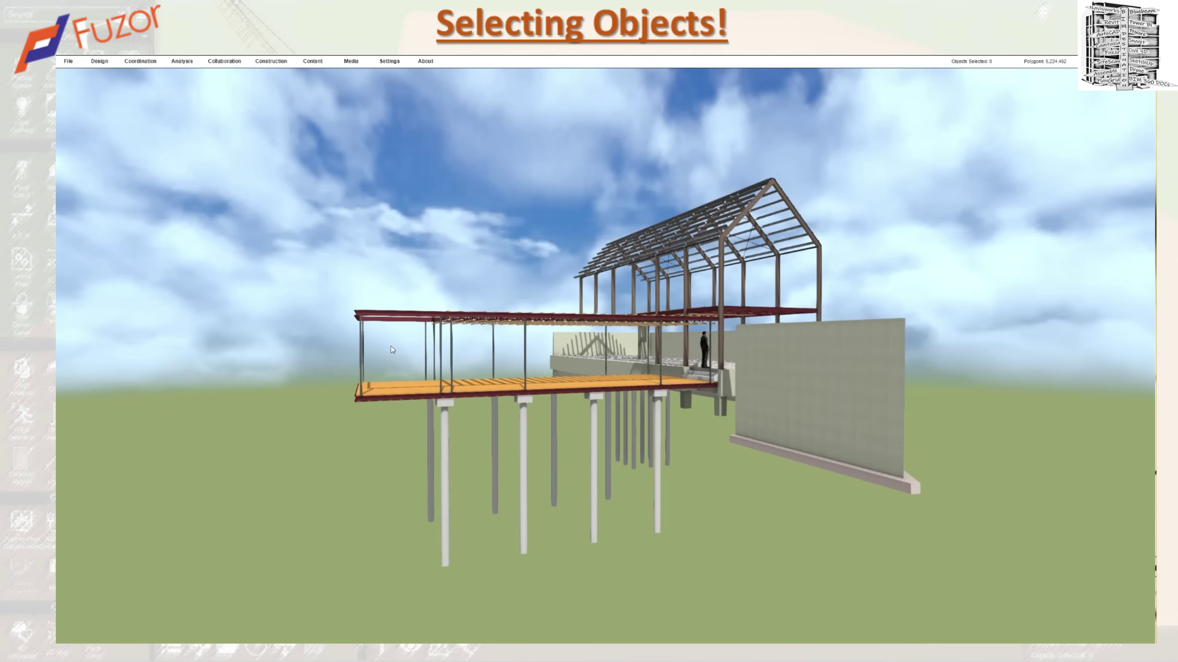
# Step: Window-select only the objects fully enclosed by a box around the deck floor's outer end and pile tops
pyautogui.moveTo(391, 347); pyautogui.dragTo(476, 428)
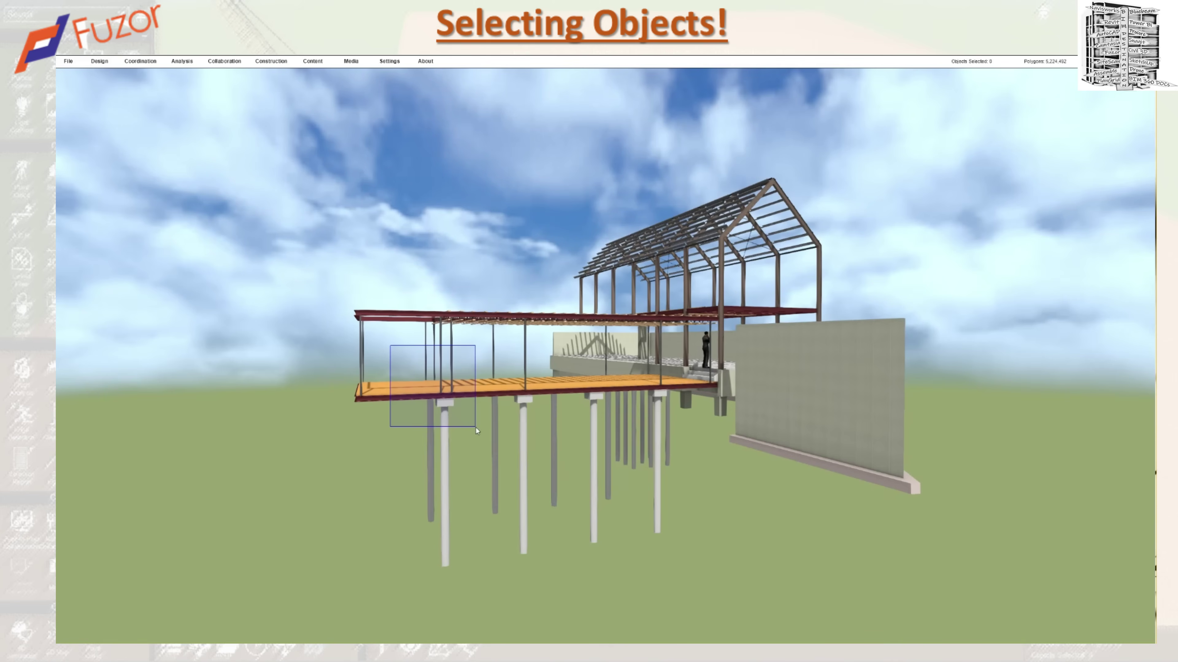
pyautogui.moveTo(476, 427); pyautogui.dragTo(566, 448)
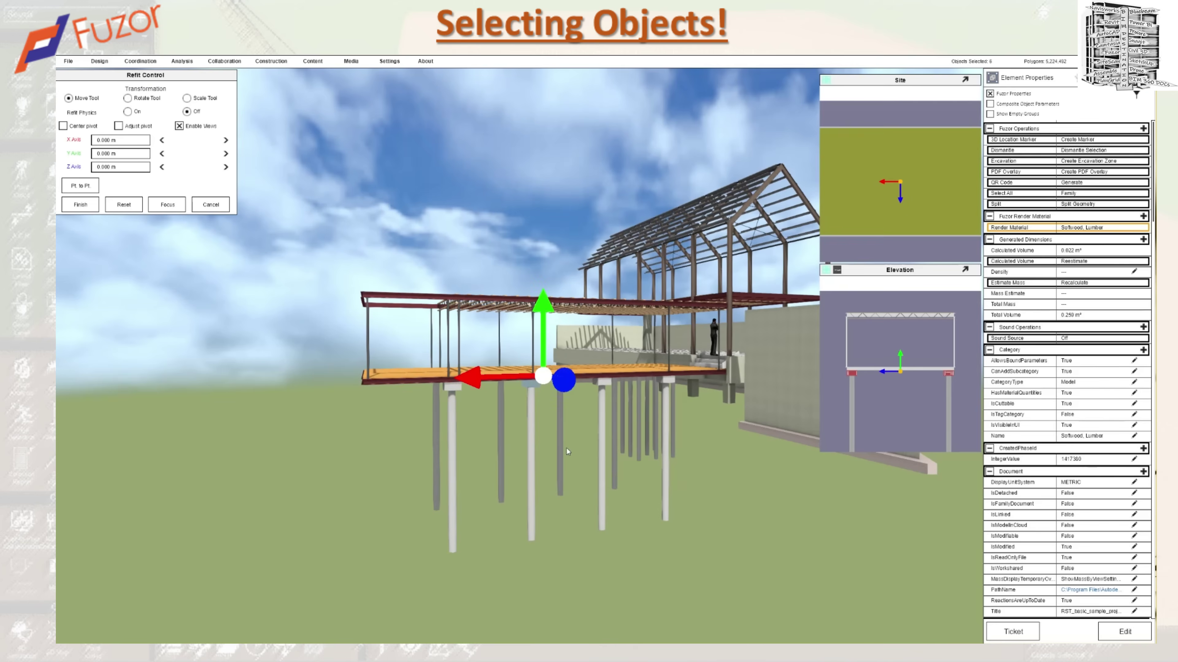
# Step: Try moving two framing members of the deck roof outward and up into the air, and undo the moves
pyautogui.moveTo(418, 269); pyautogui.dragTo(267, 294)
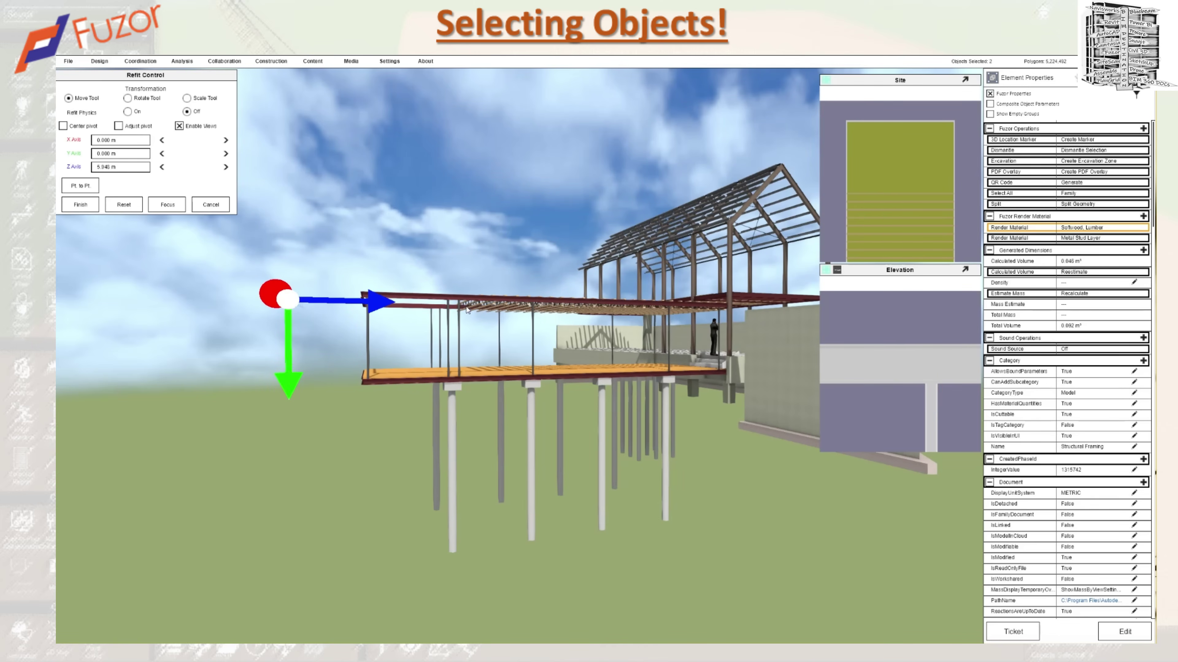
pyautogui.moveTo(326, 303)
pyautogui.mouseDown()
pyautogui.moveTo(482, 306)
pyautogui.moveTo(506, 308)
pyautogui.moveTo(502, 318)
pyautogui.moveTo(500, 222)
pyautogui.mouseUp()
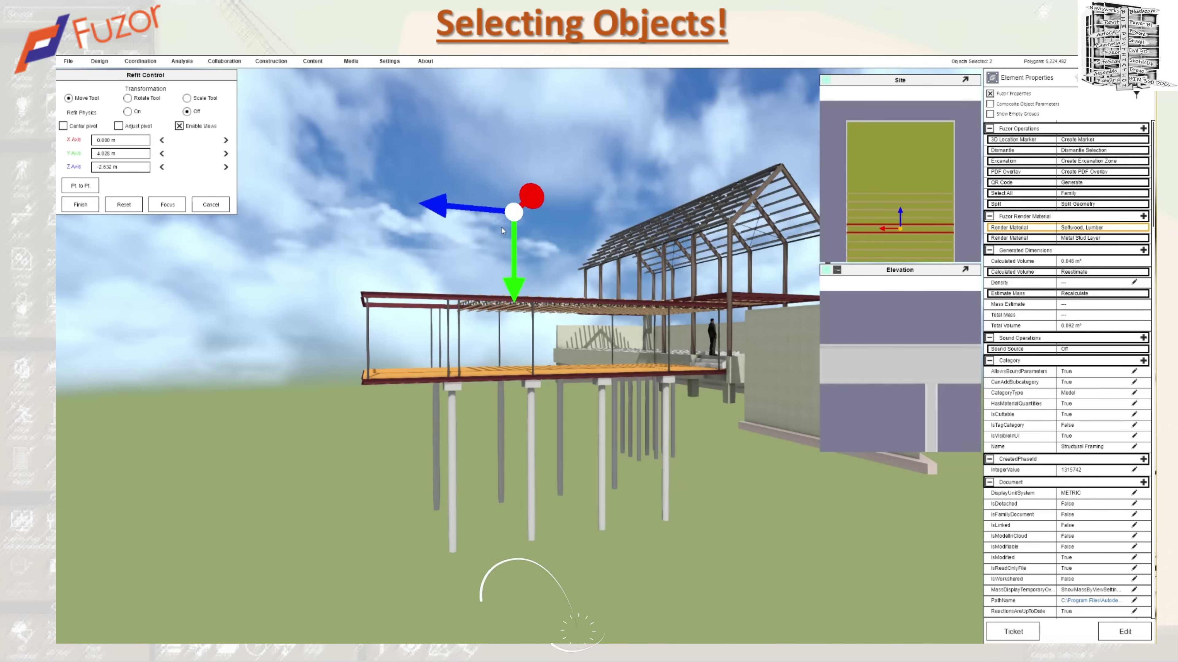
pyautogui.click(502, 229)
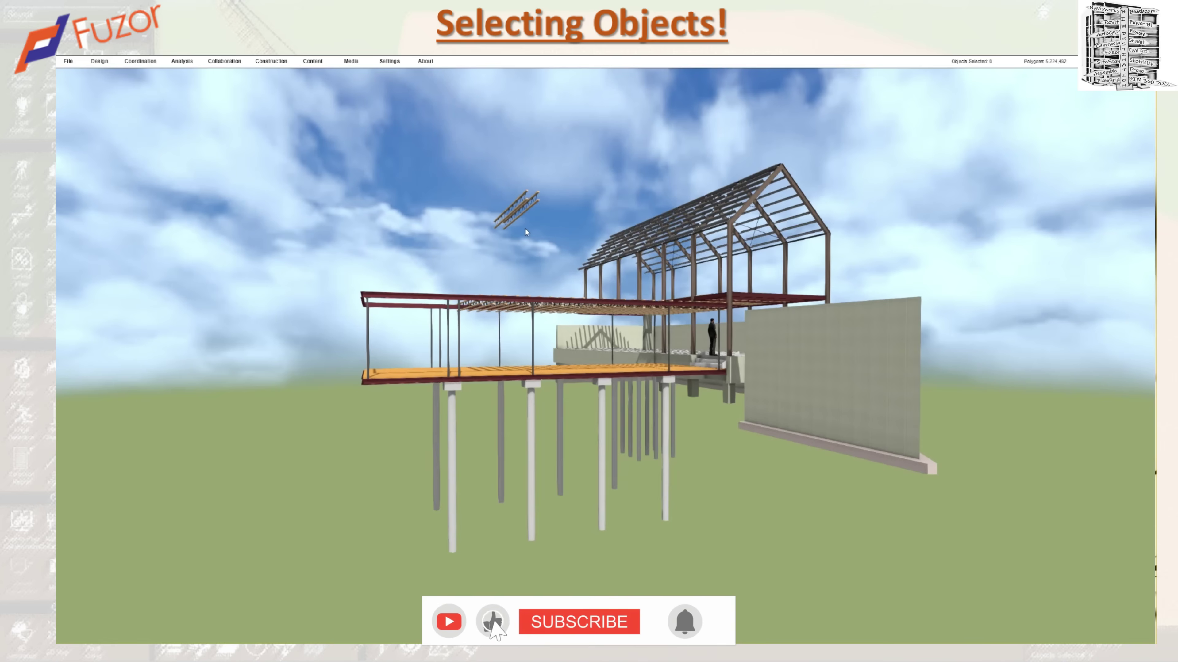
pyautogui.hotkey('ctrl', 'z')
pyautogui.hotkey('ctrl', 'z')
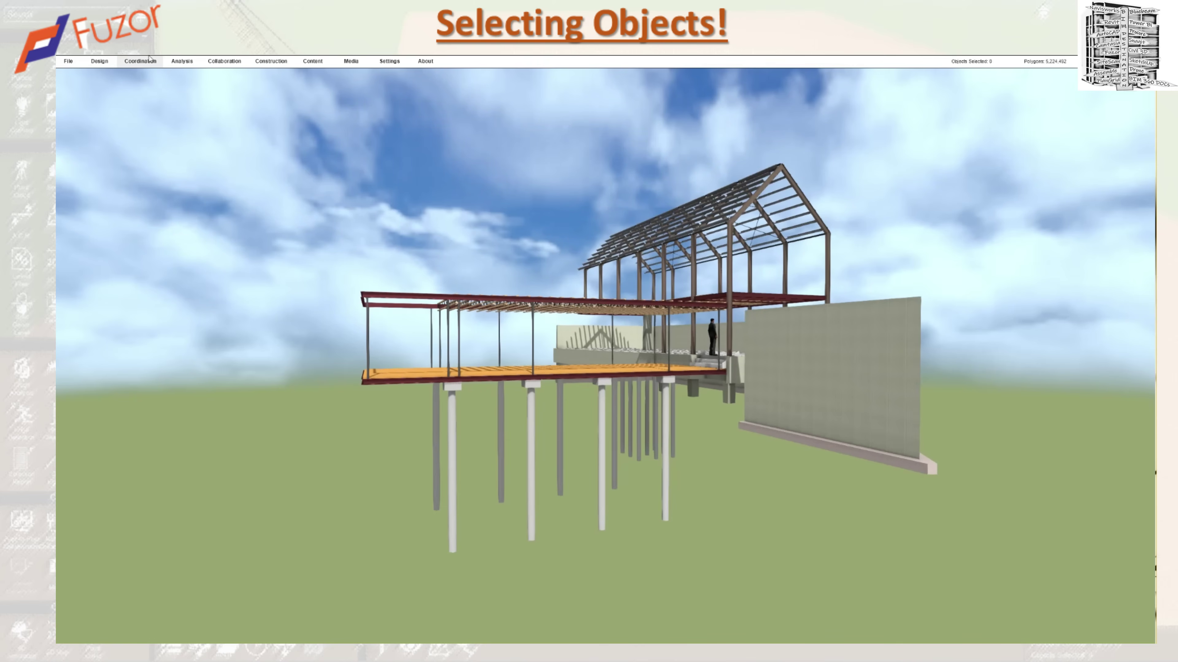
# Step: Open the Selection Sets window and move it clear of the model
pyautogui.click(141, 65)
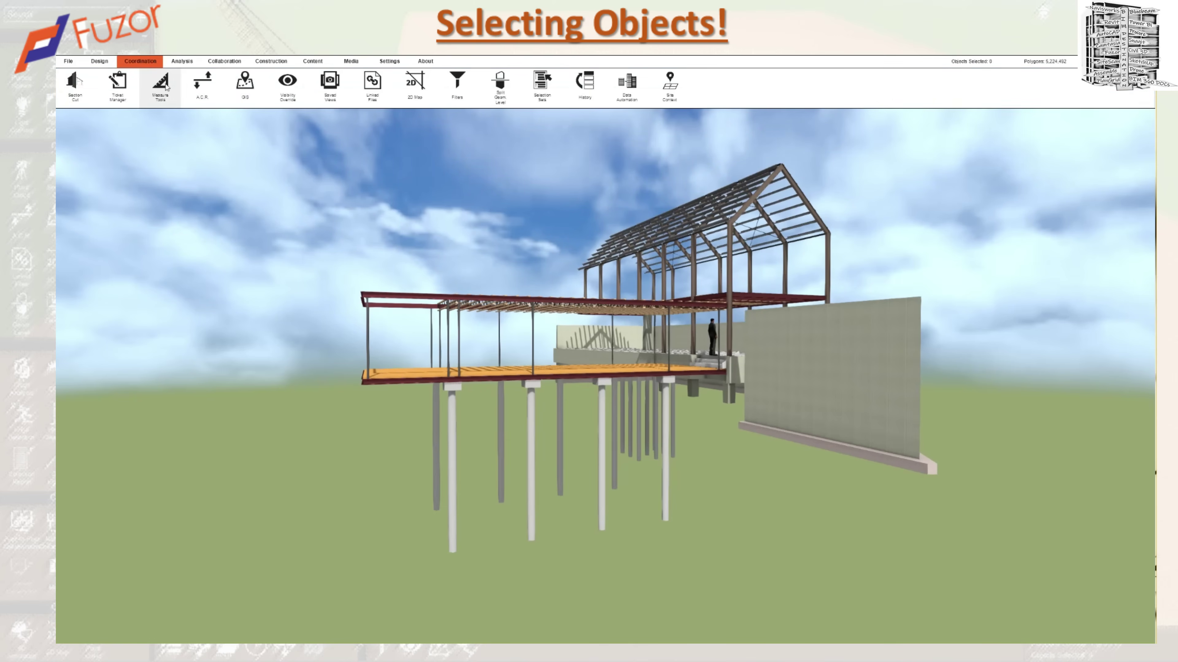
pyautogui.click(541, 86)
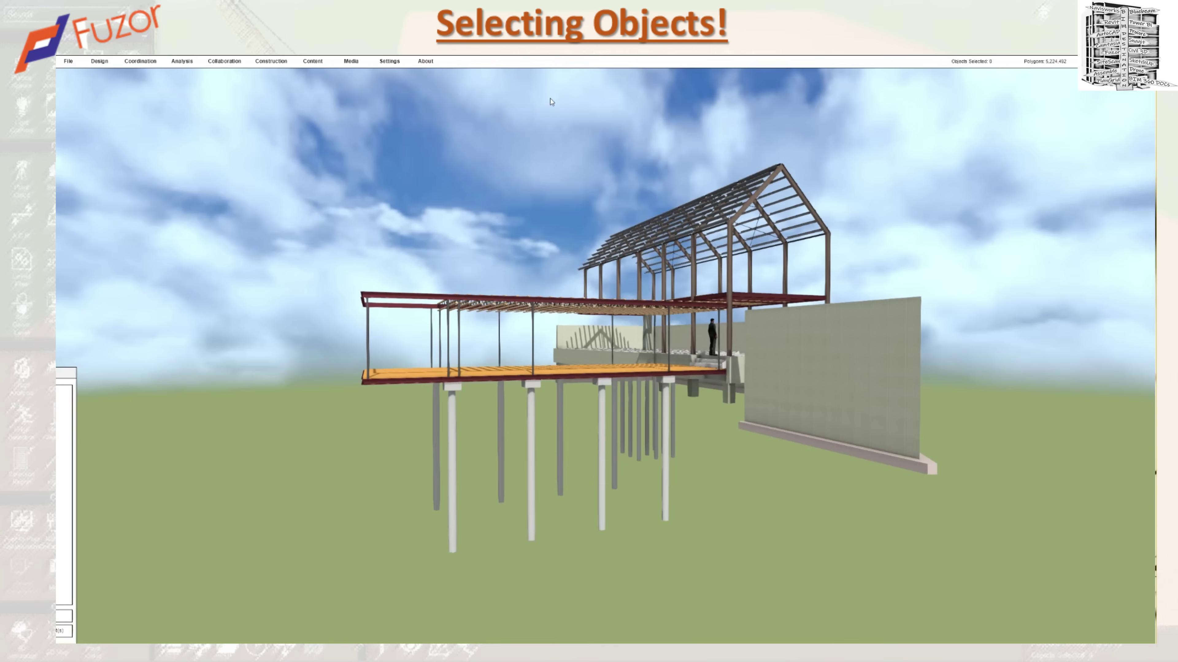
pyautogui.moveTo(135, 378); pyautogui.dragTo(1089, 374)
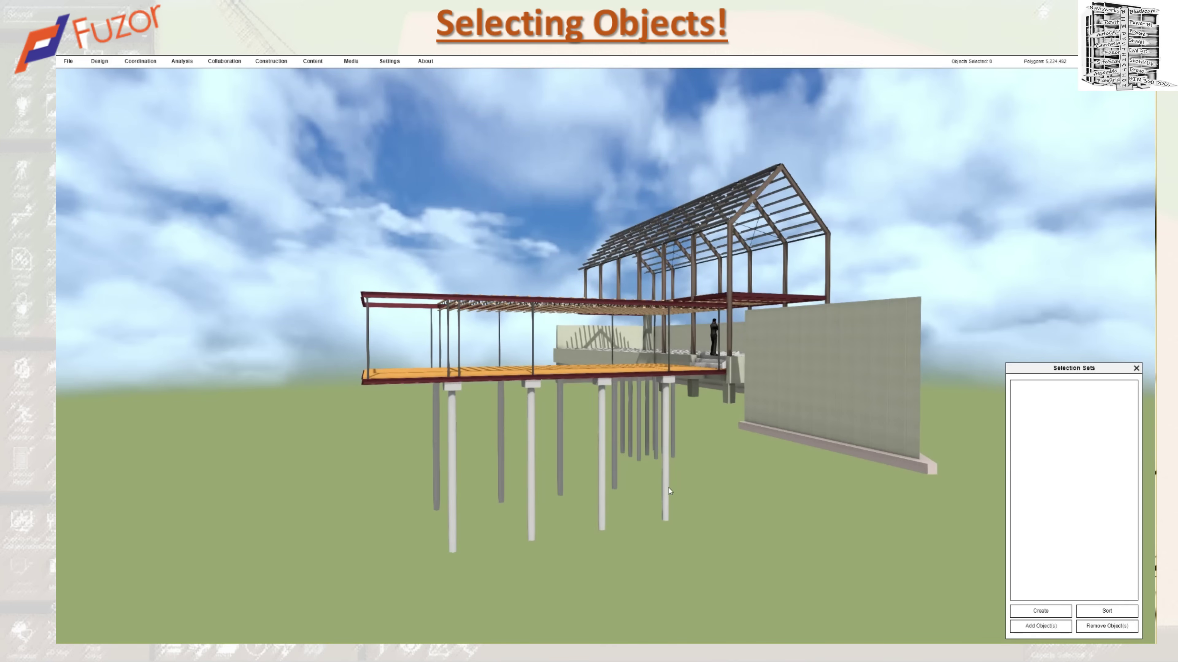
# Step: Create a selection set named G1 from the two front piles nearest the concrete wall
pyautogui.click(666, 497)
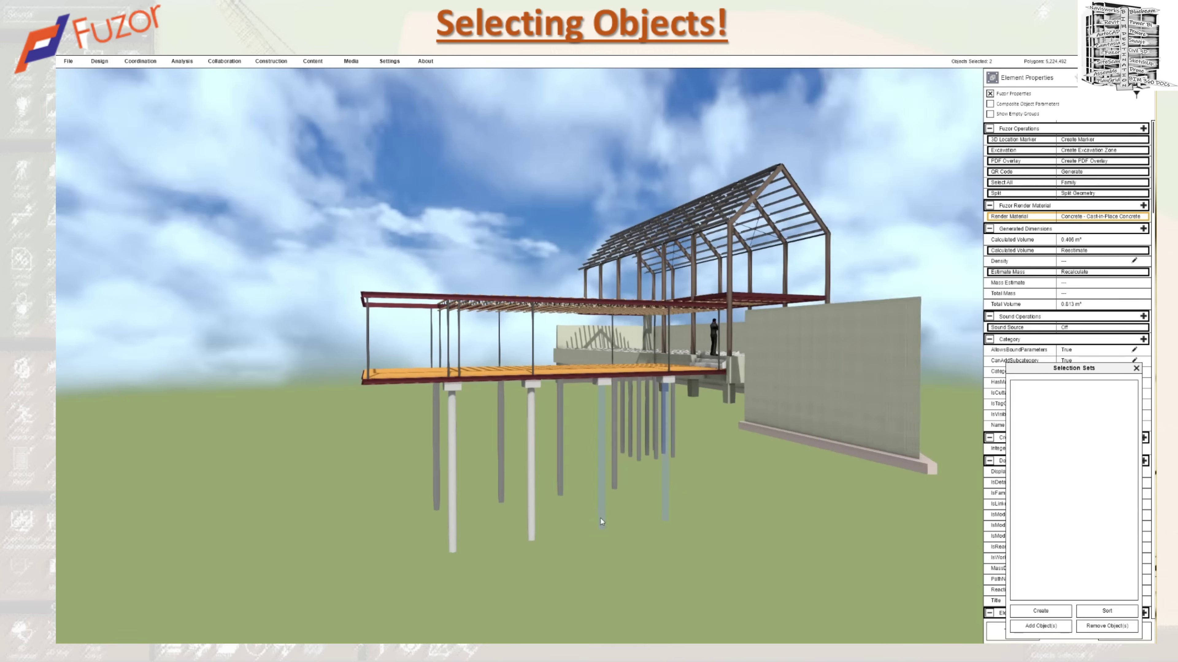
pyautogui.click(1041, 610)
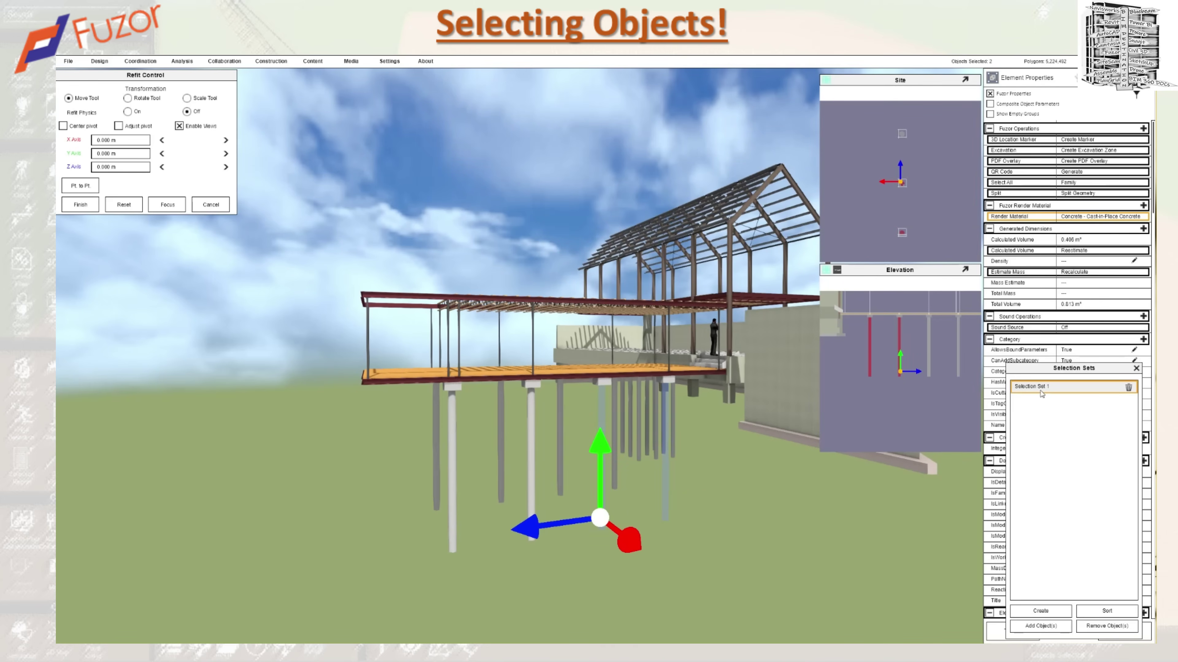
pyautogui.write('G1')
pyautogui.press('Return')
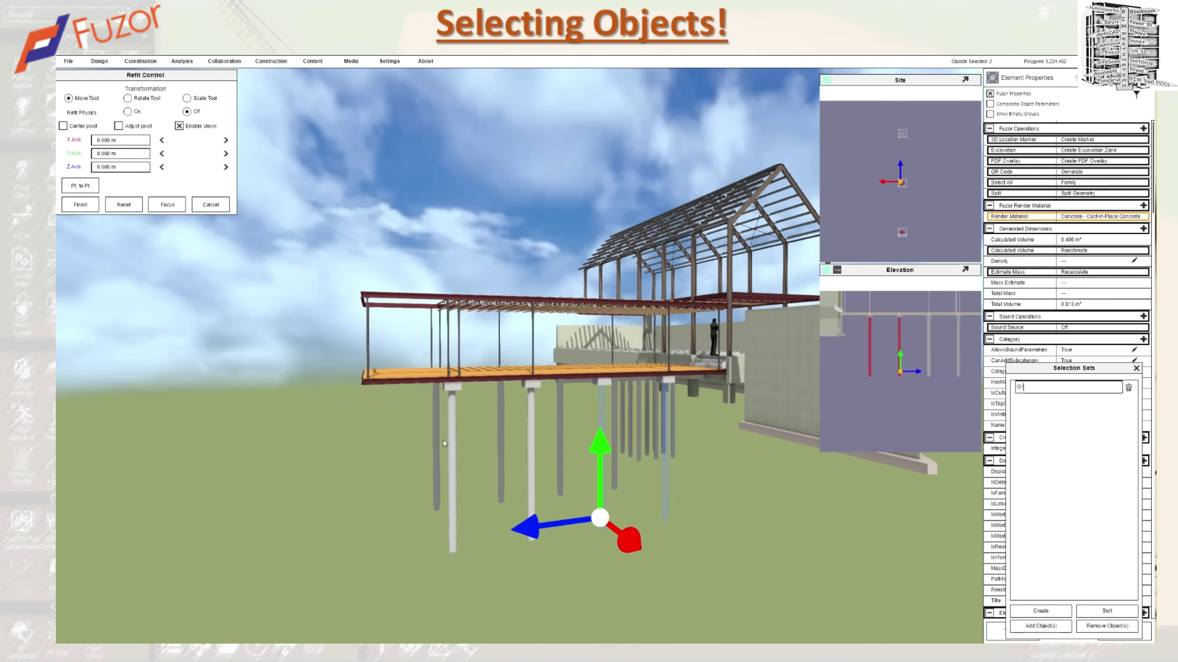
# Step: Create a second selection set named G2 from the two piles at the deck's outer end
pyautogui.click(452, 458)
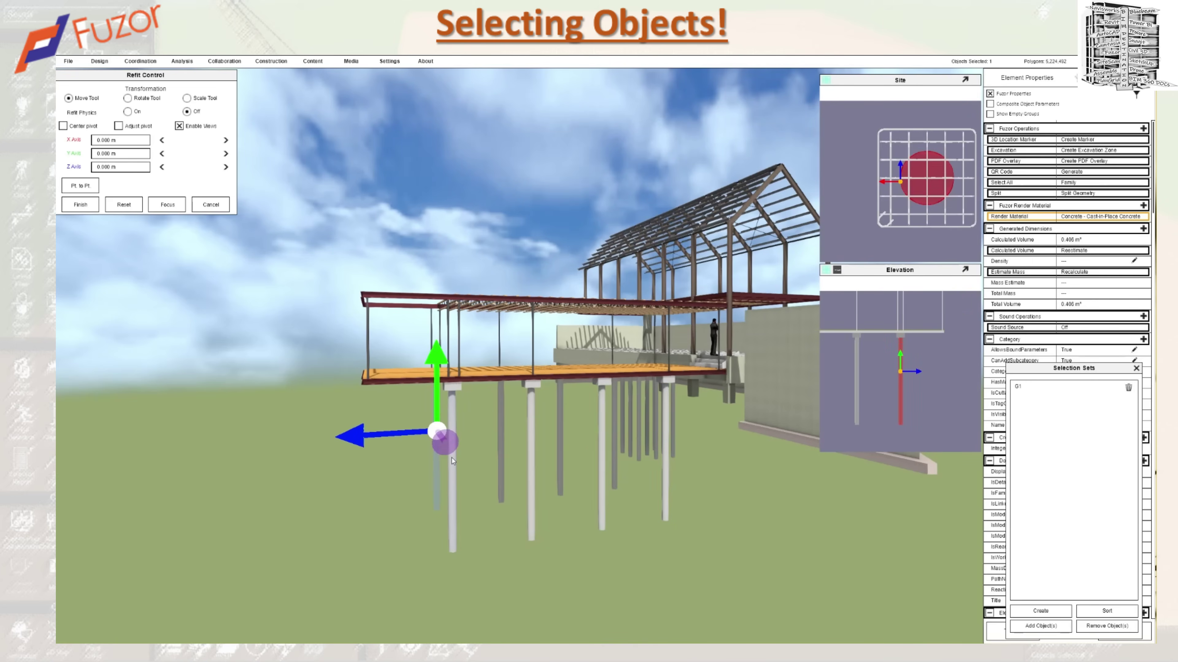
pyautogui.click(1041, 612)
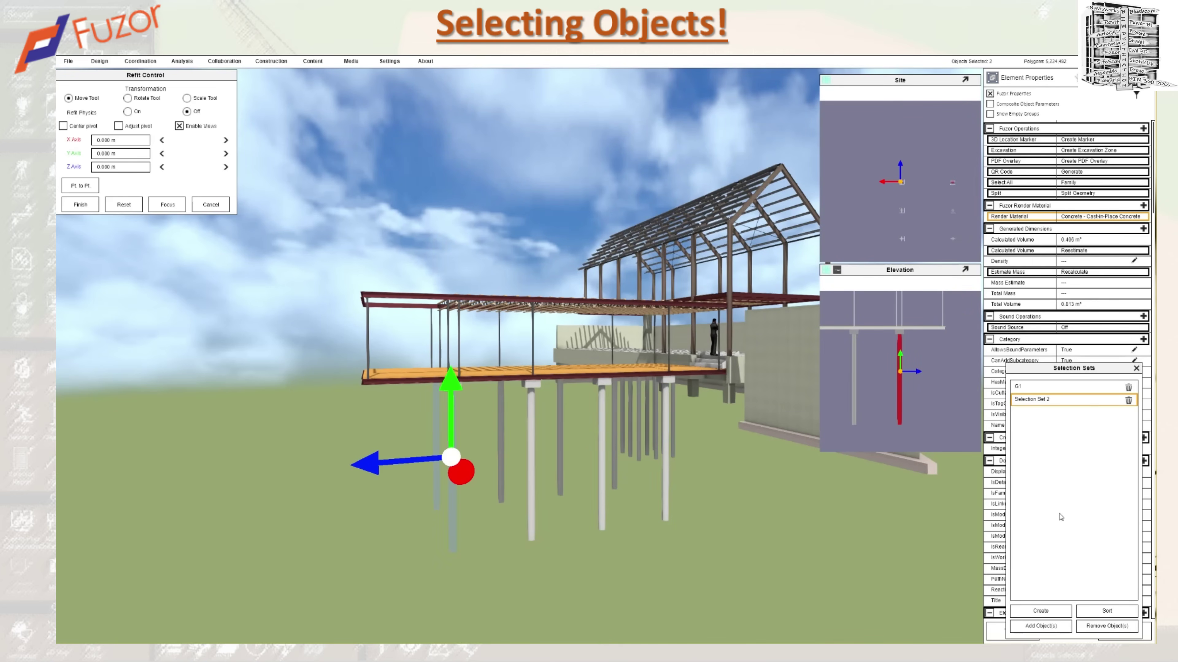
pyautogui.doubleClick(1061, 400)
pyautogui.write('G2')
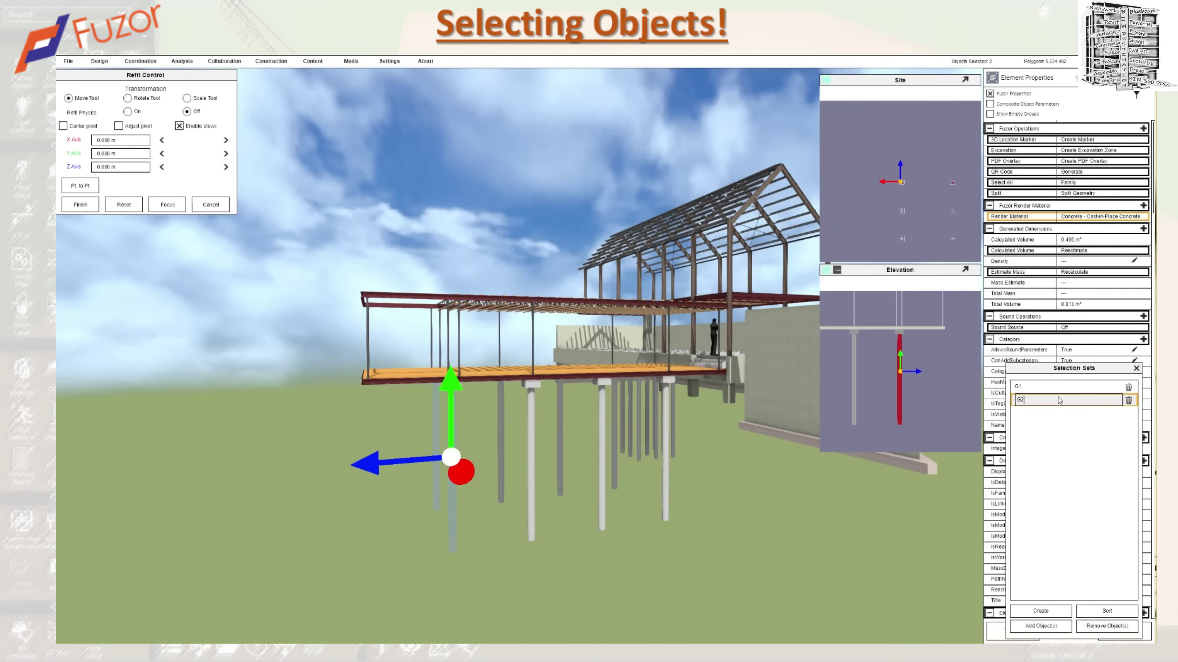
pyautogui.press('Return')
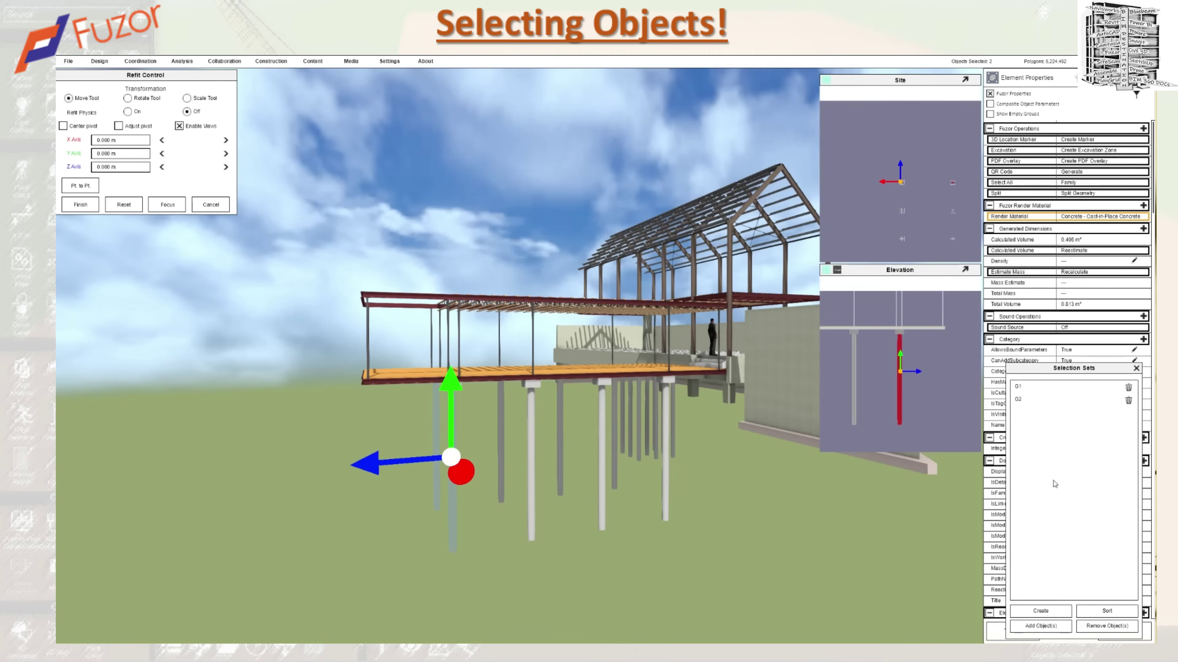
# Step: Recall the selection sets G1 and G2 in turn to check their piles, and clear the selection
pyautogui.click(1042, 390)
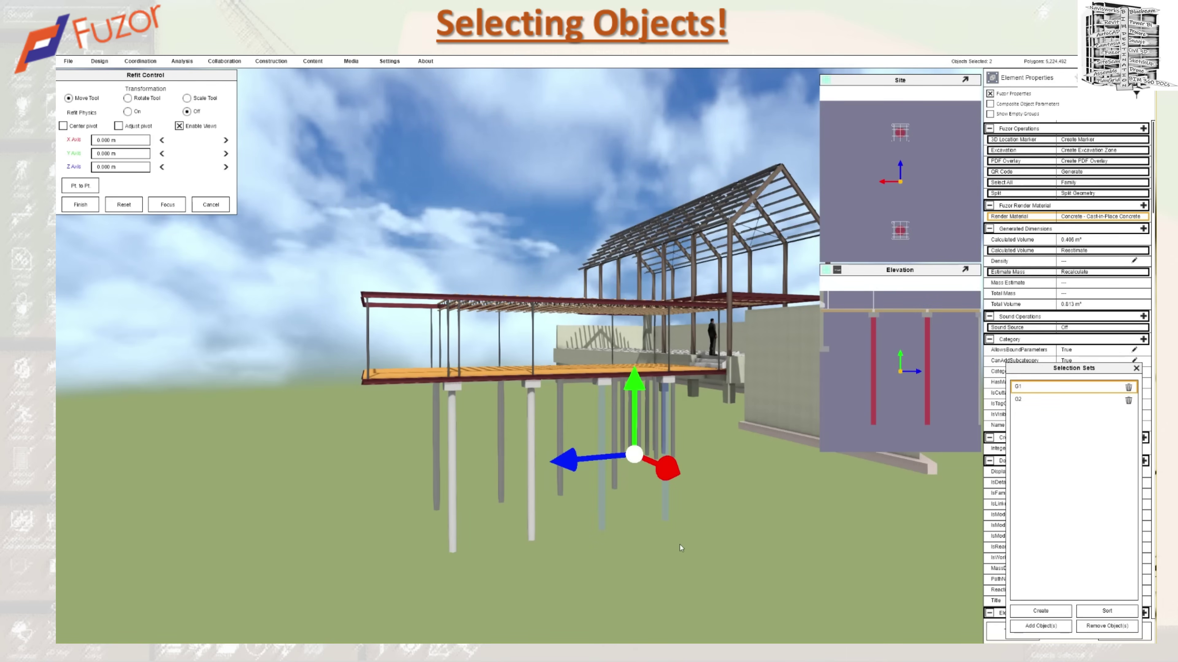
pyautogui.click(1050, 402)
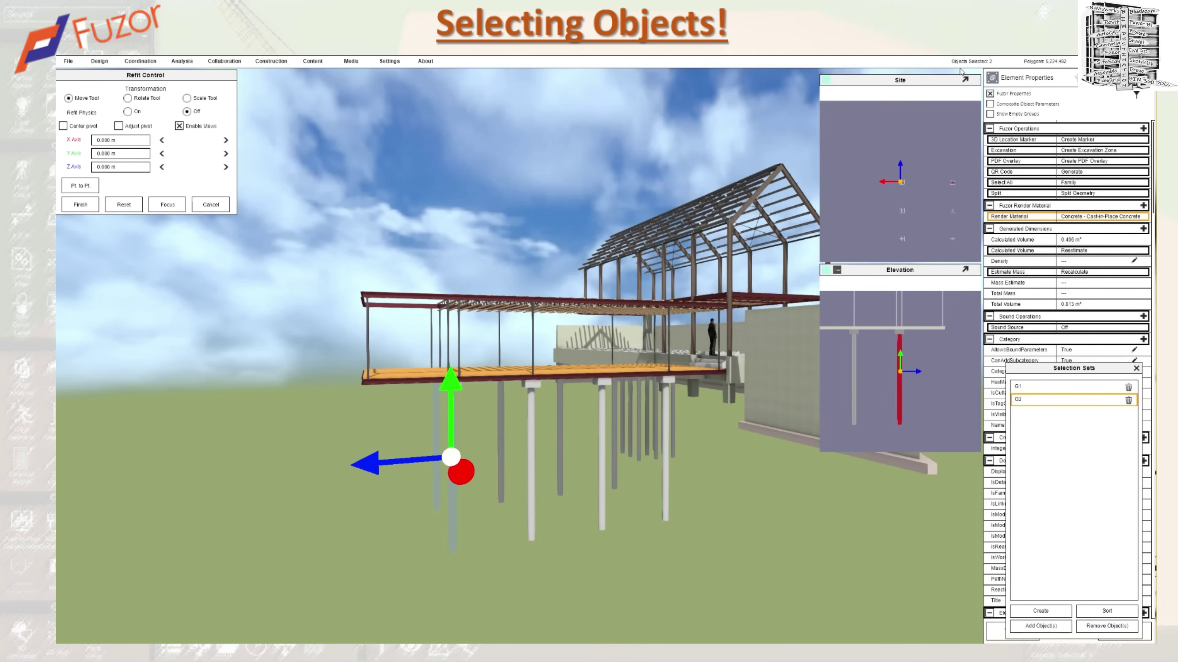
pyautogui.click(873, 552)
# Step: Add the second front pile from the deck's outer end to selection set G1 and recall the set to check it
pyautogui.click(1031, 387)
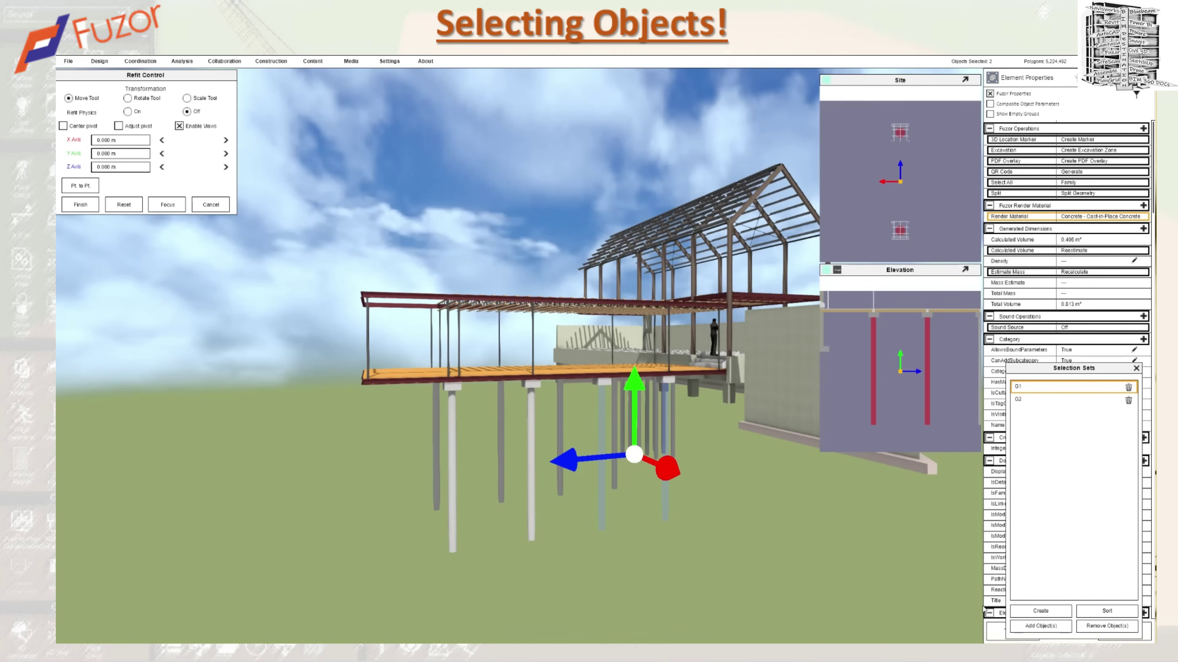
pyautogui.keyDown('ctrl'); pyautogui.click(534, 518); pyautogui.keyUp('ctrl')
pyautogui.click(1040, 626)
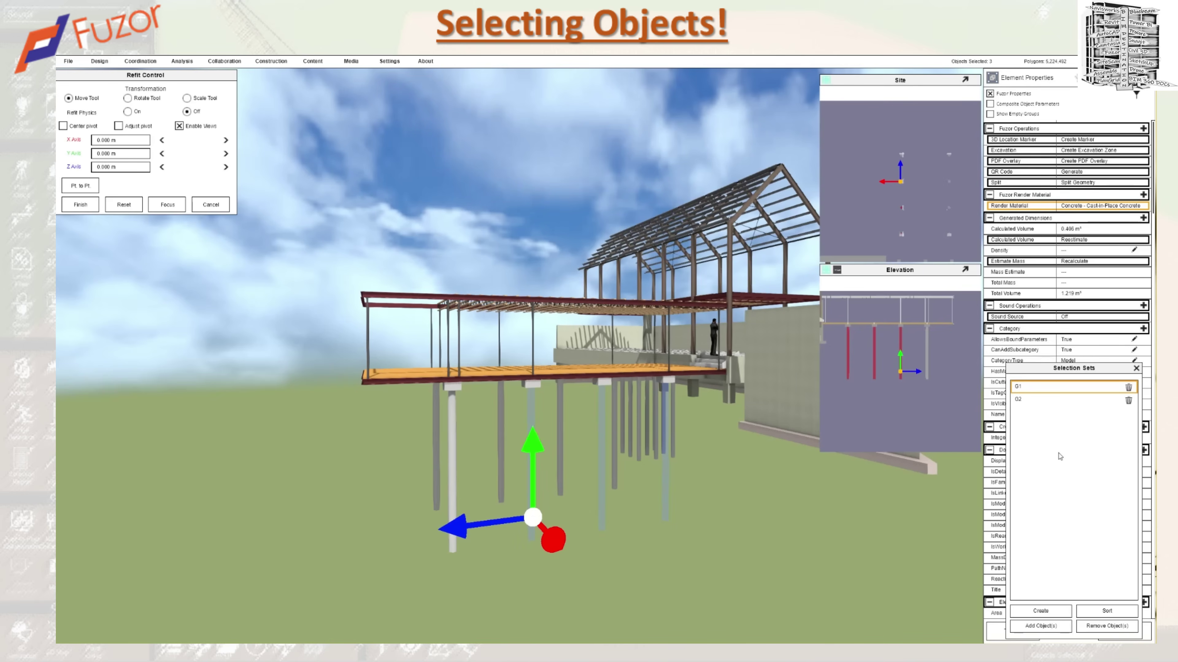
pyautogui.click(802, 561)
pyautogui.click(1044, 391)
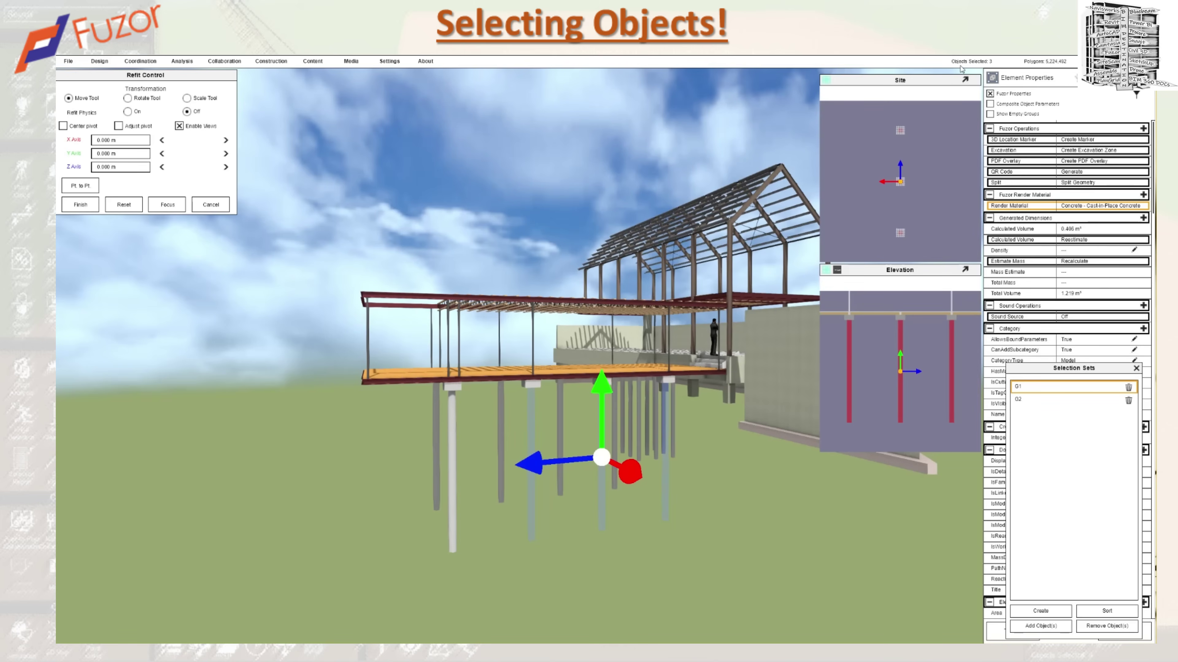
# Step: Add the second rear pile from the deck's outer end to selection set G2, and clear the selection
pyautogui.click(1094, 400)
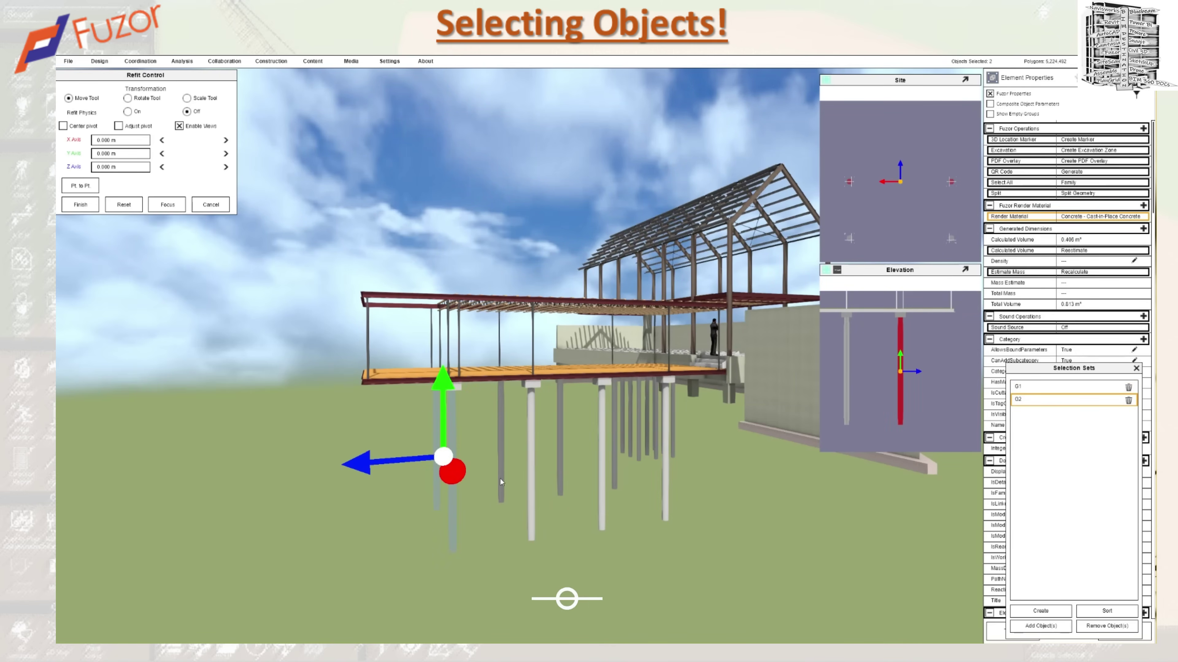
pyautogui.keyDown('ctrl'); pyautogui.click(499, 494); pyautogui.keyUp('ctrl')
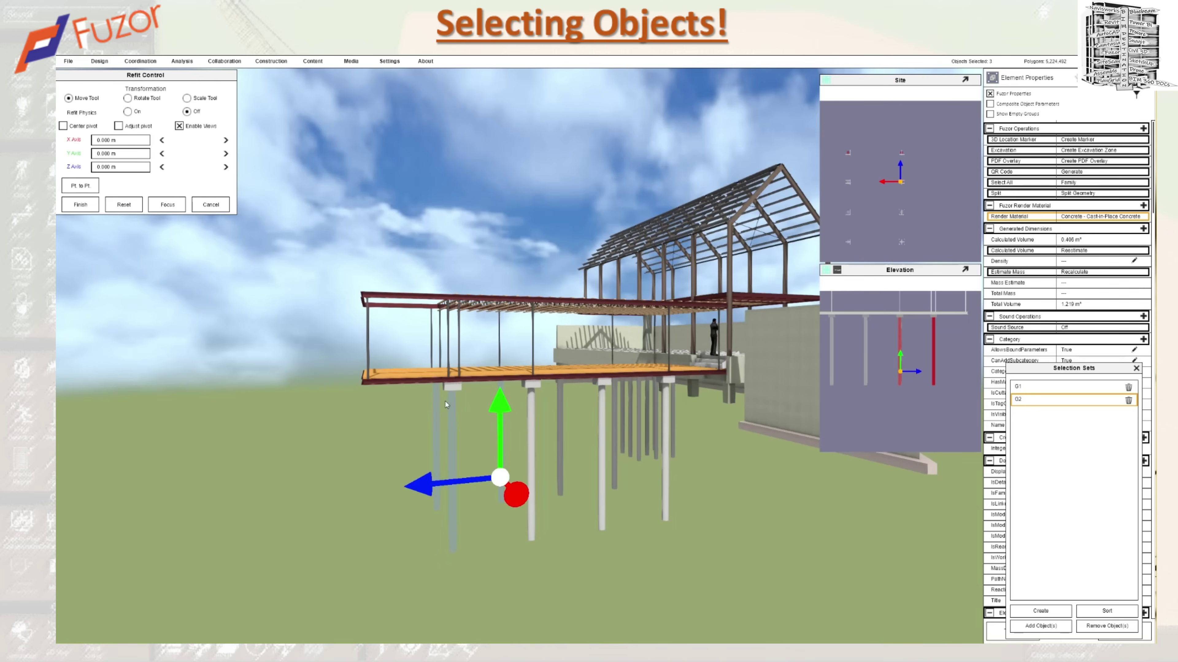
pyautogui.click(732, 617)
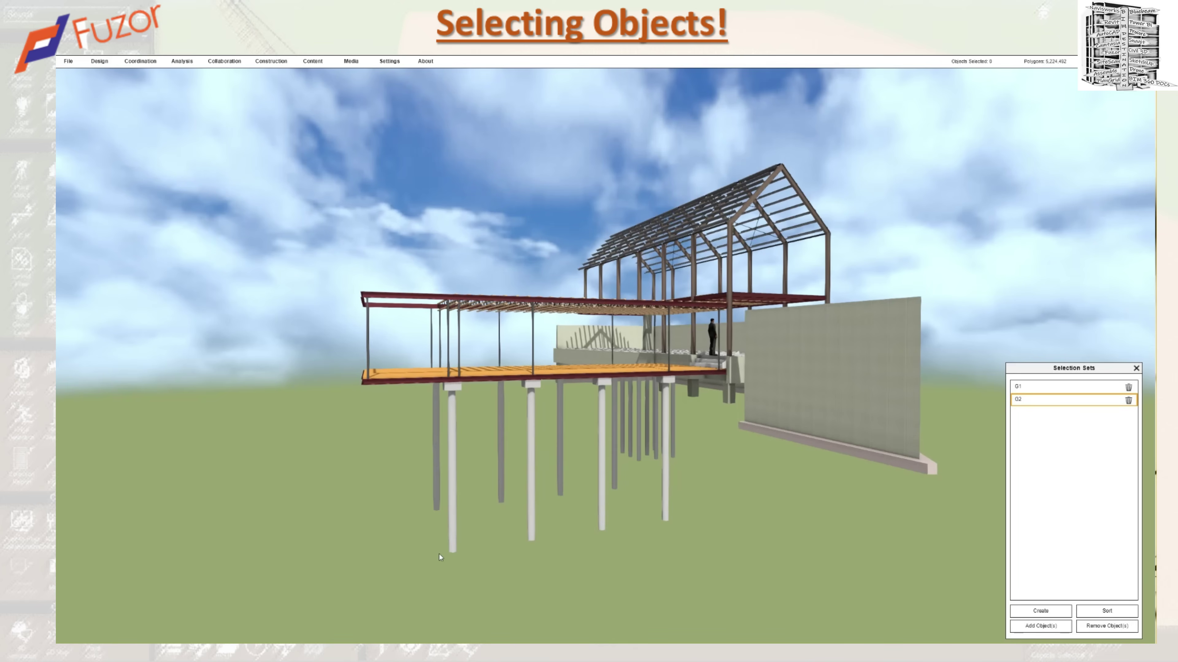
# Step: Remove the outermost front pile from selection set G2 and recall the set to check its piles
pyautogui.click(452, 550)
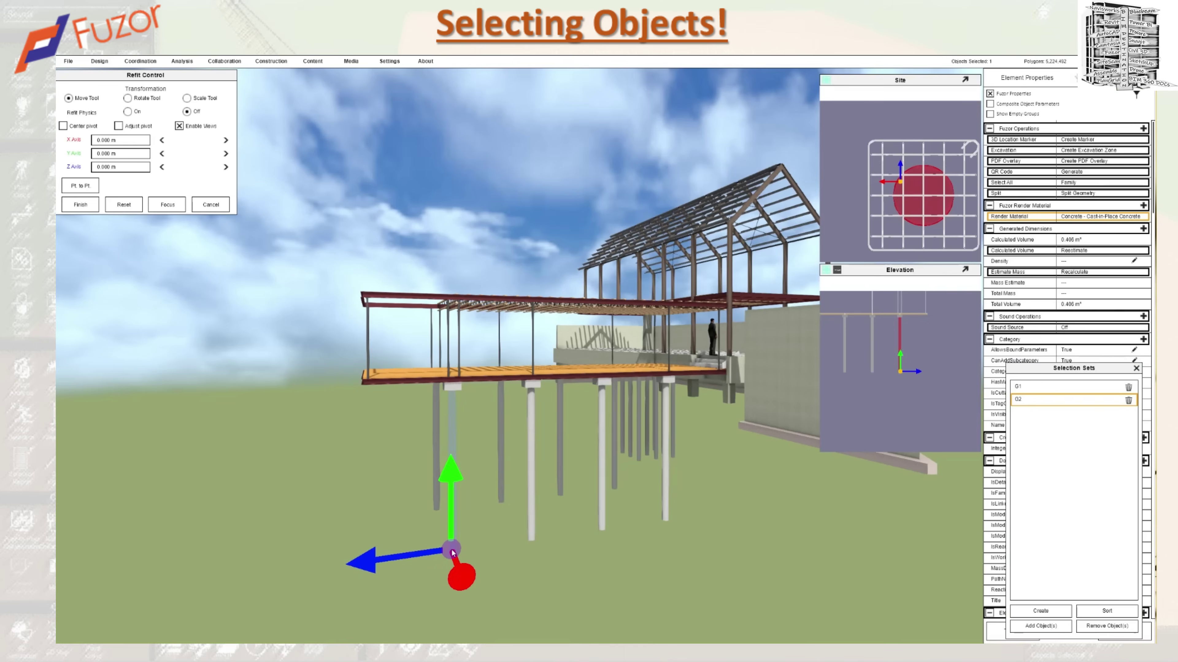
pyautogui.click(1061, 400)
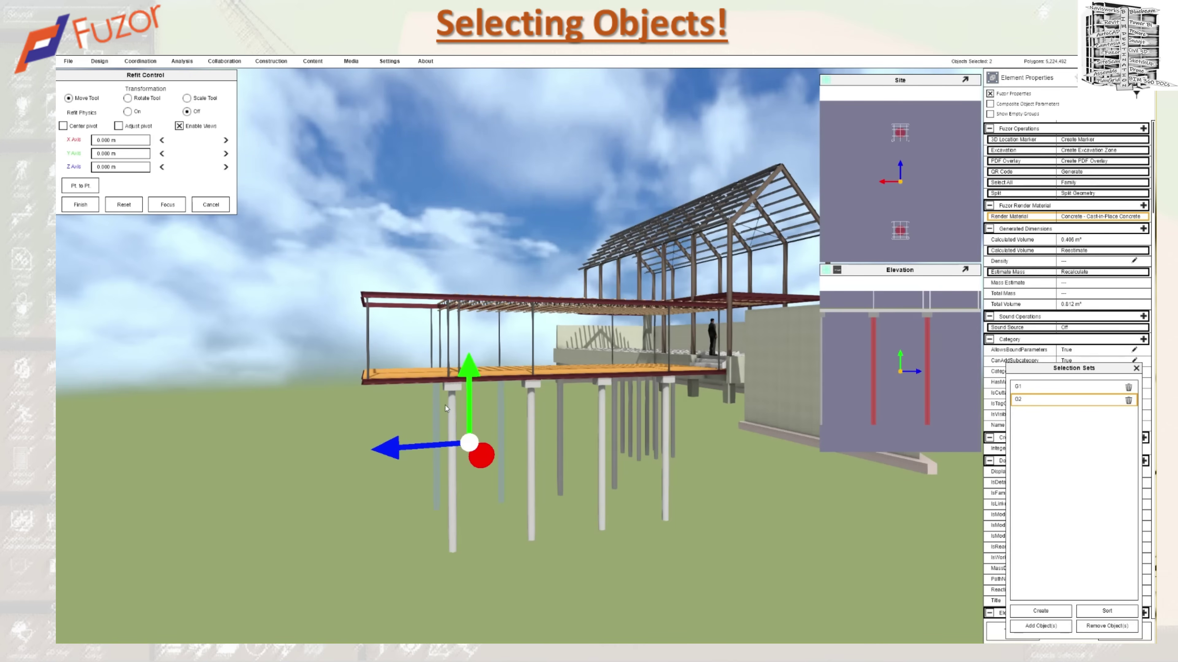
pyautogui.click(683, 587)
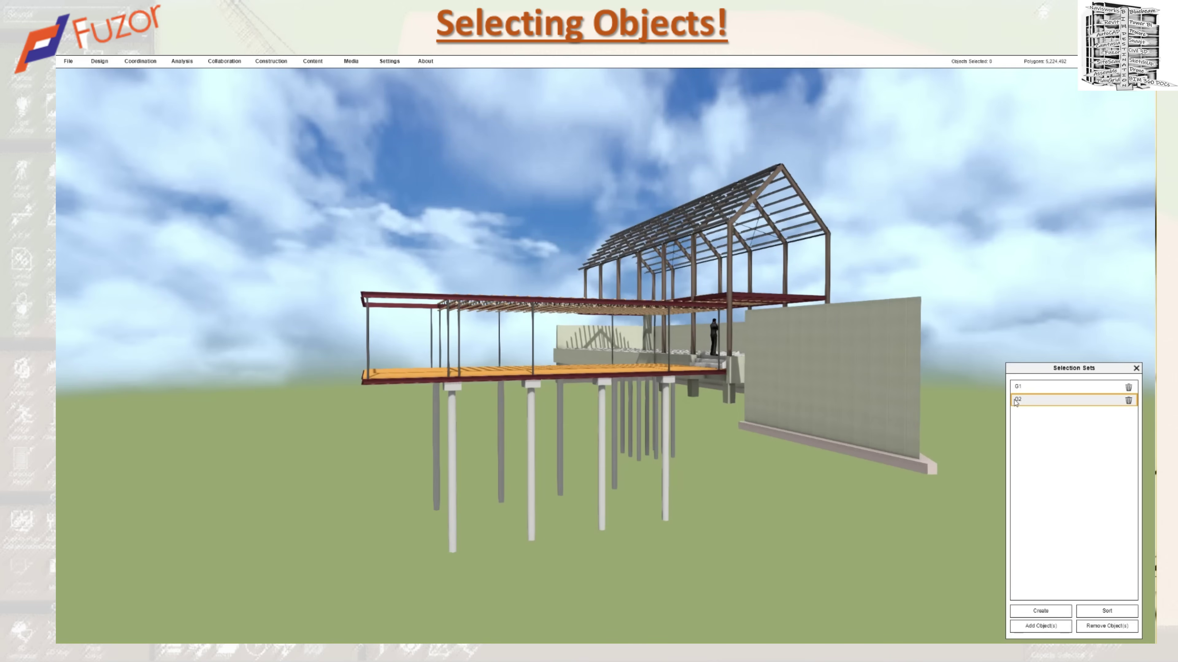
# Step: Add the outermost front pile back to selection set G2, recalling the set to check it
pyautogui.click(1048, 399)
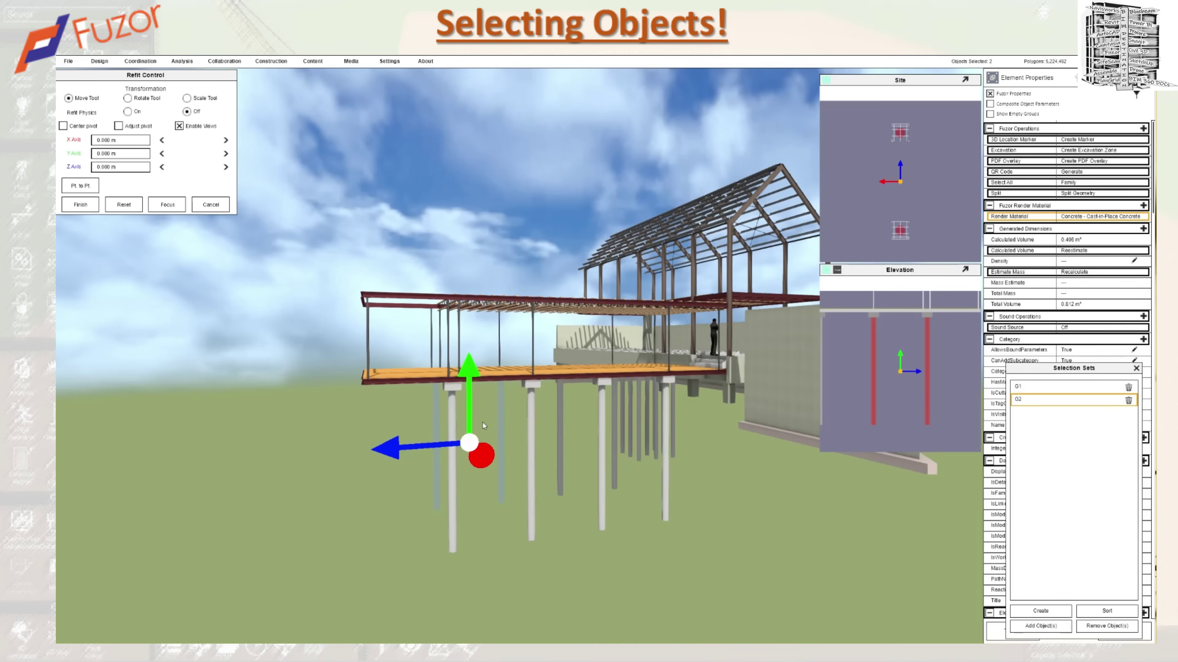
pyautogui.keyDown('ctrl'); pyautogui.click(456, 538); pyautogui.keyUp('ctrl')
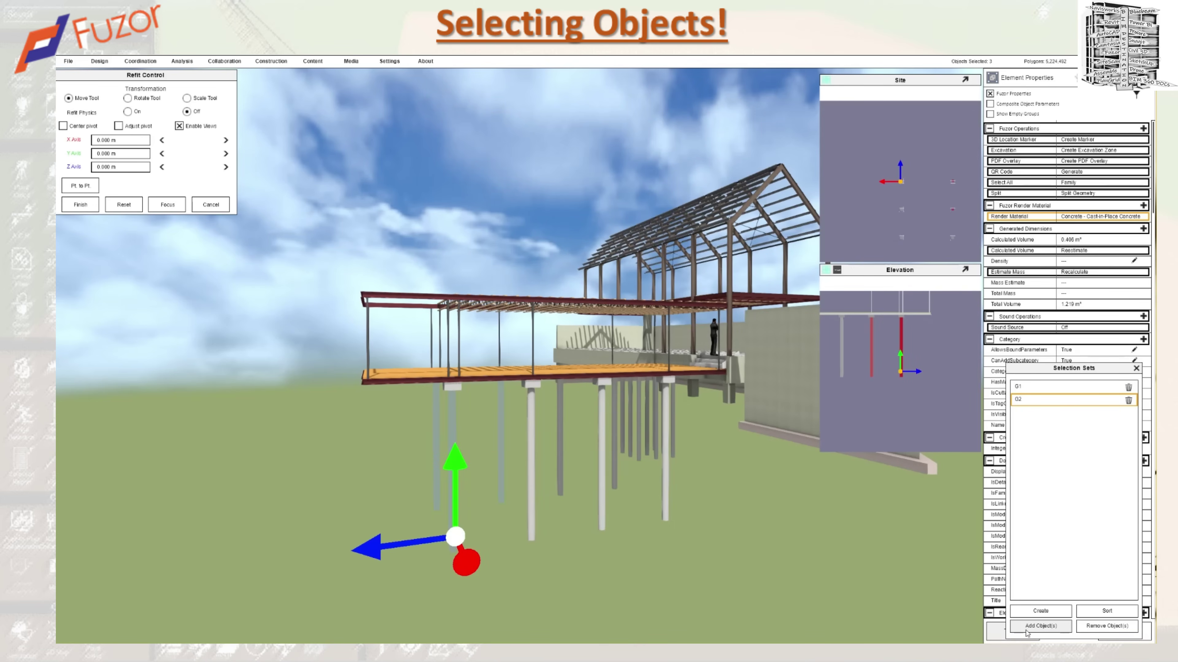
pyautogui.click(685, 549)
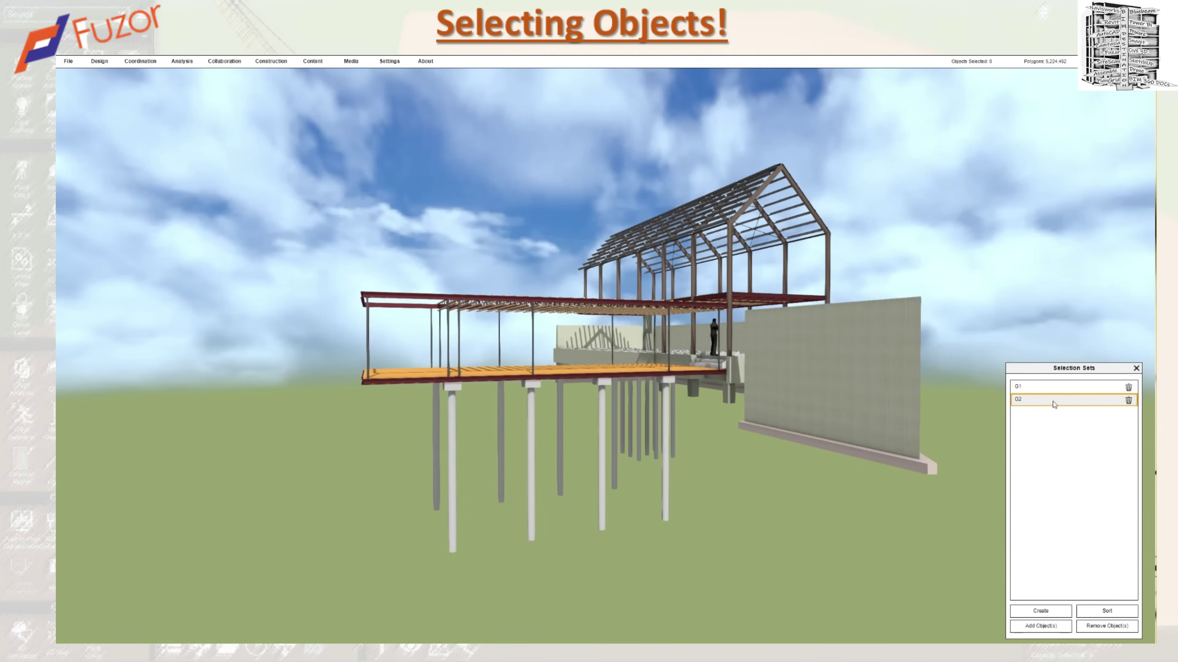
pyautogui.click(435, 419)
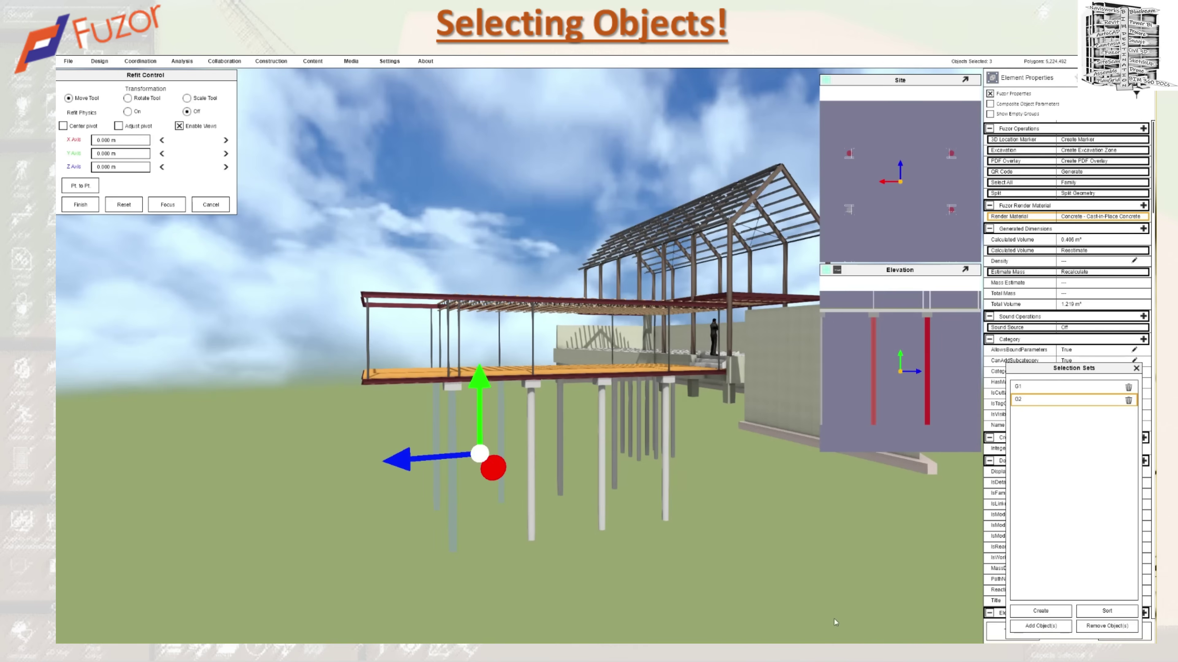
pyautogui.click(810, 569)
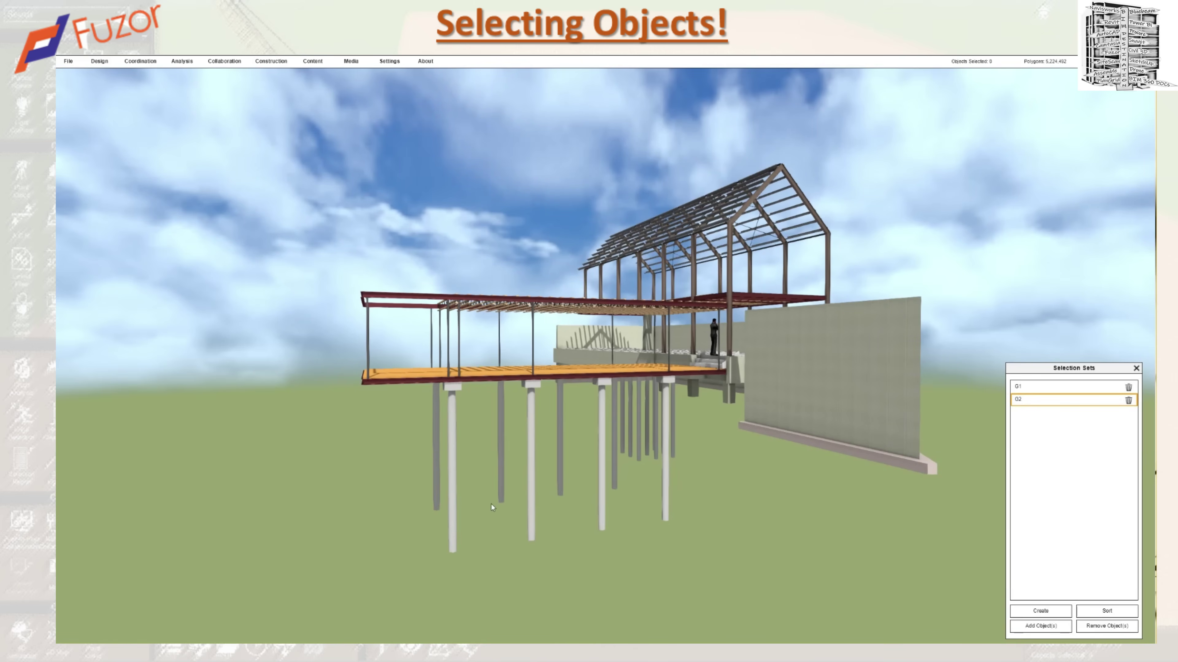
# Step: Remove the outermost front pile from selection set G2 and the second front pile from set G1, recalling both sets to check them
pyautogui.click(452, 523)
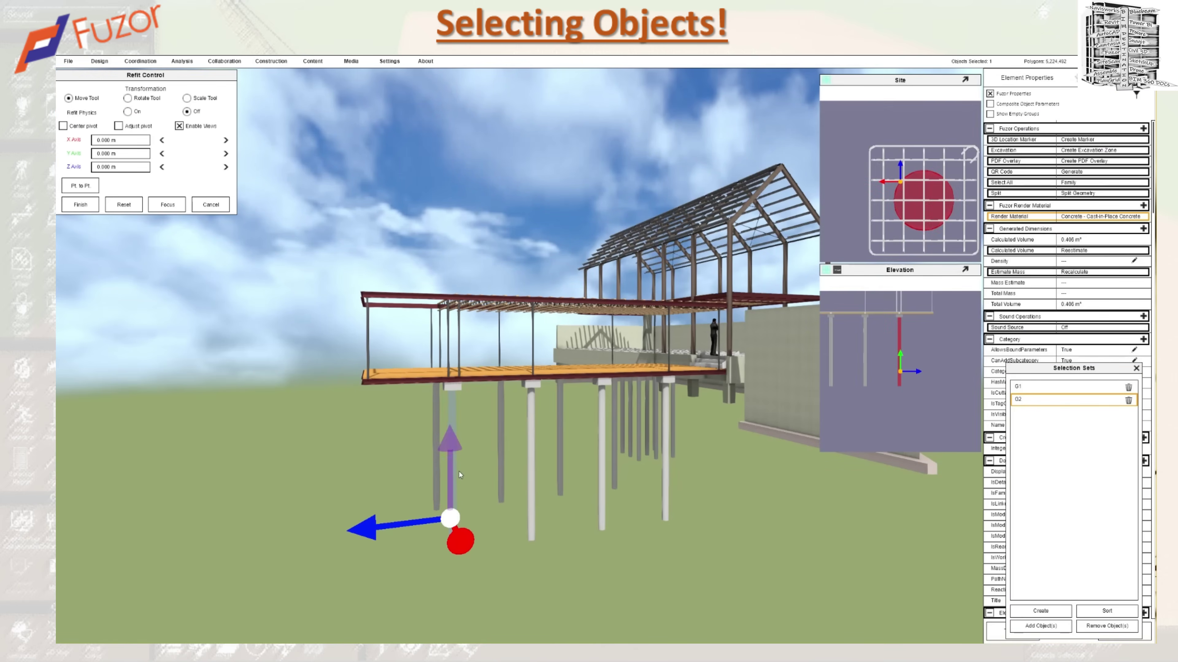
pyautogui.click(1041, 626)
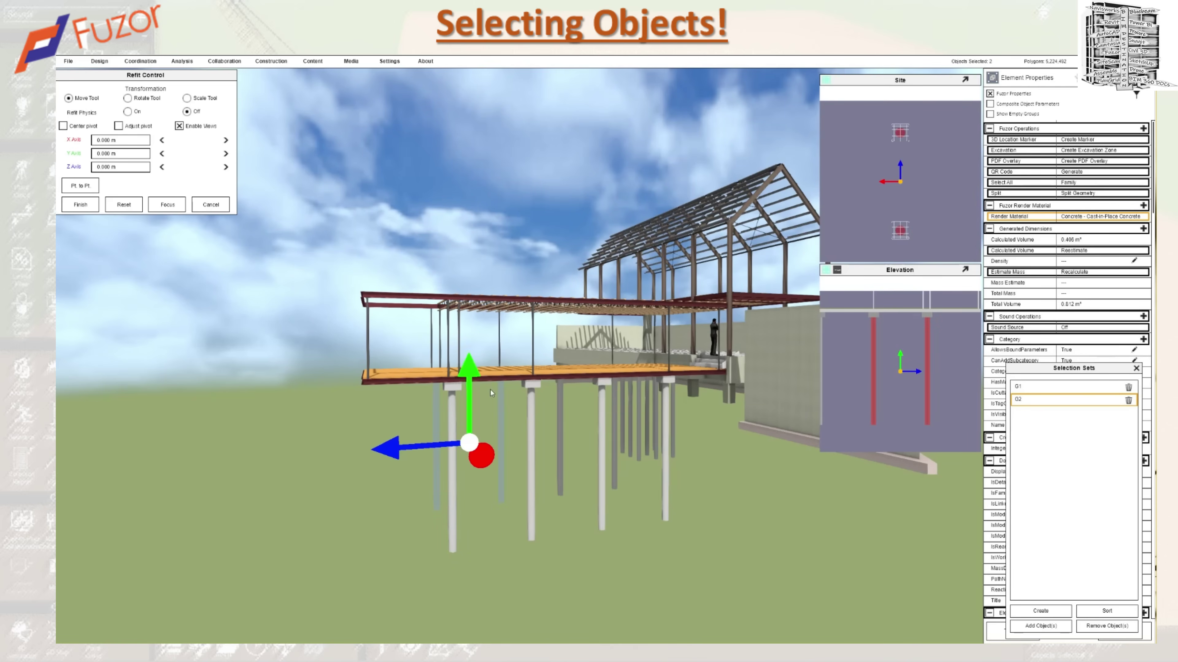
pyautogui.click(1067, 386)
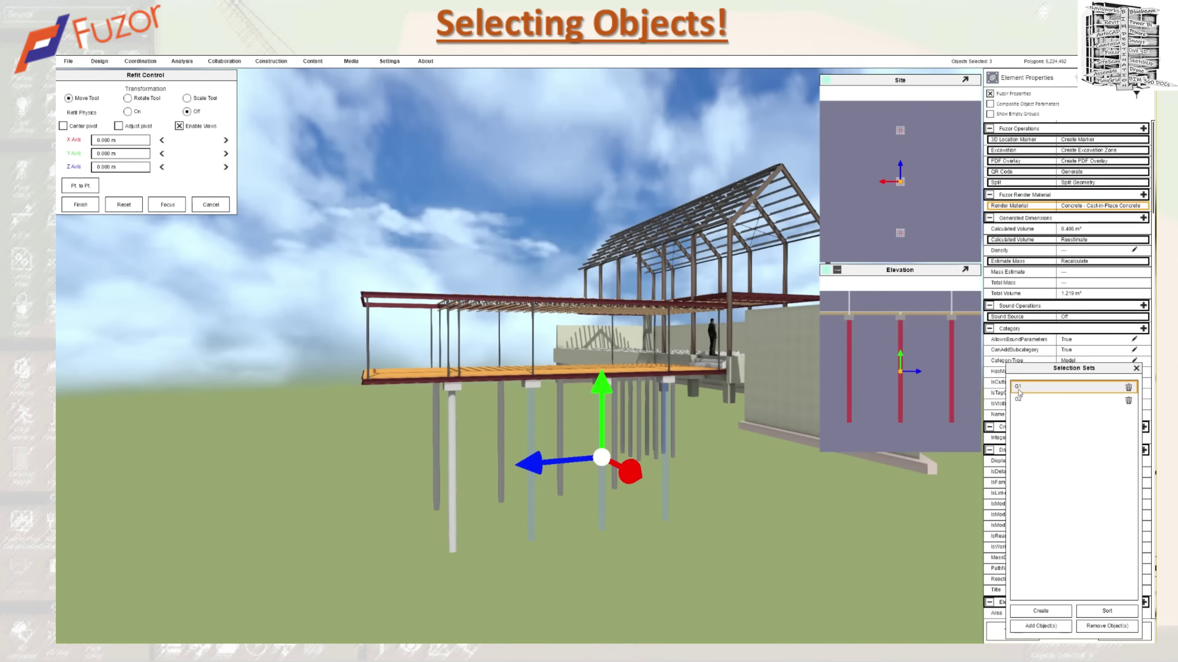
pyautogui.click(529, 531)
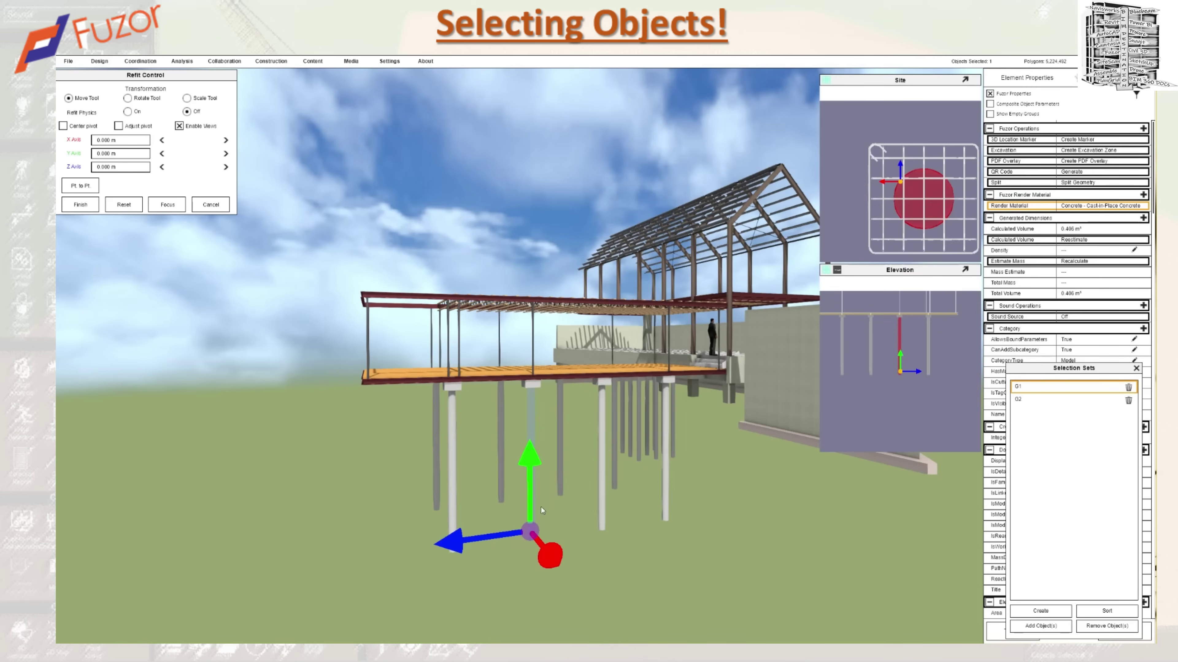
pyautogui.click(1085, 627)
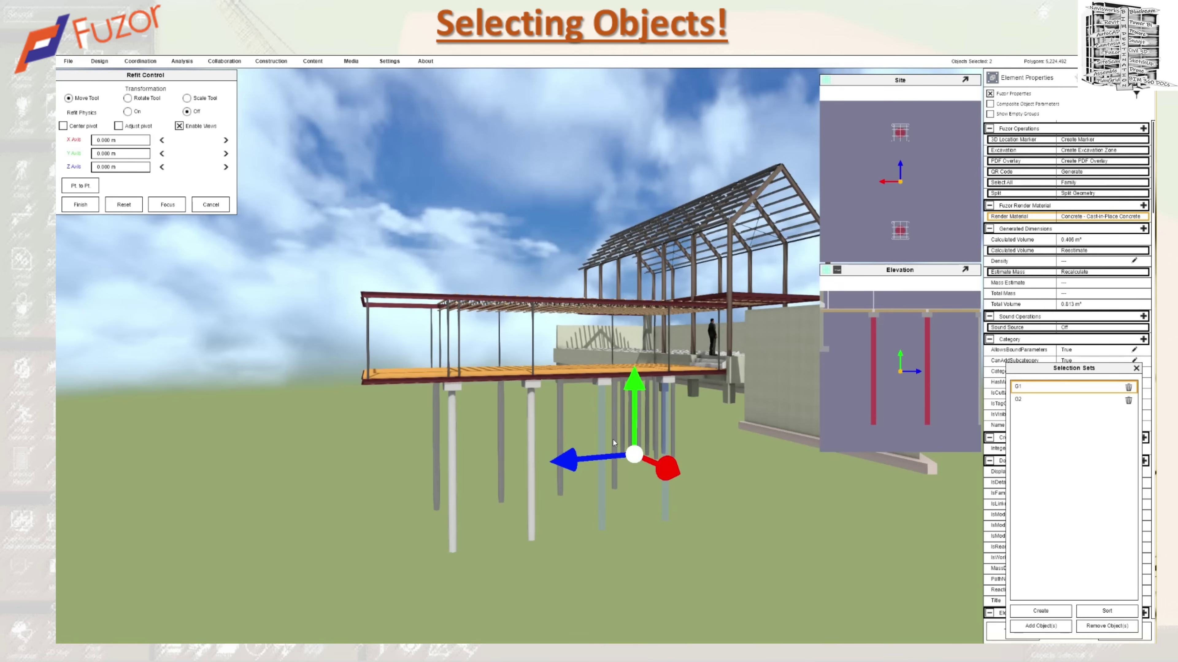
pyautogui.press('Escape')
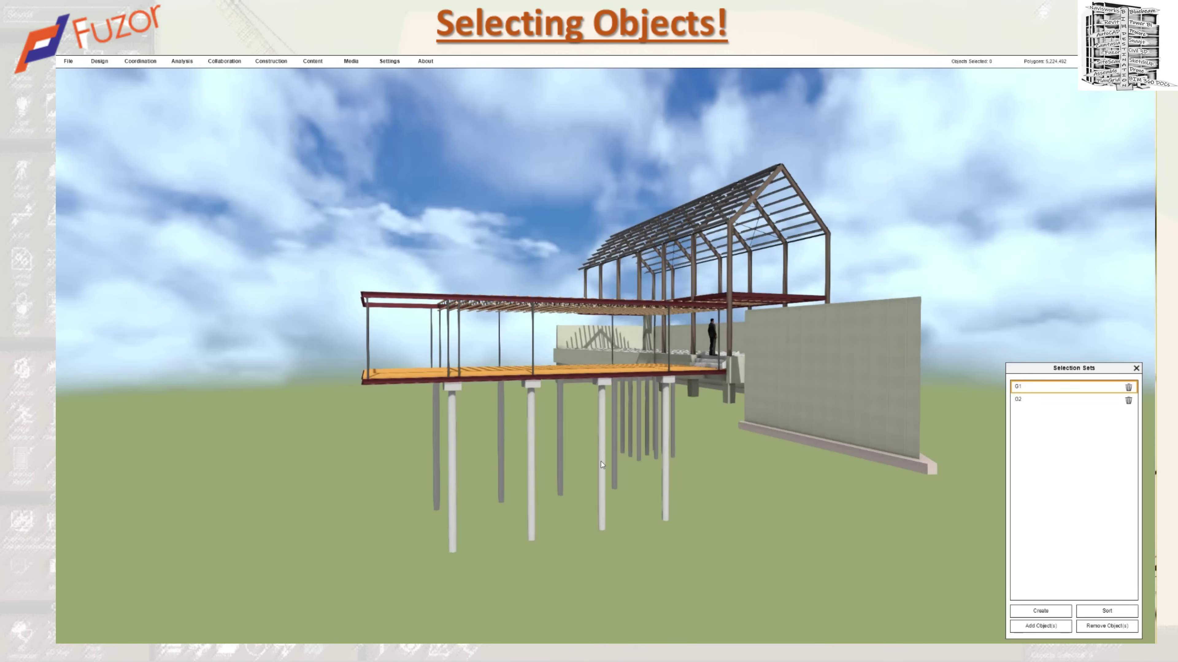
pyautogui.click(1037, 405)
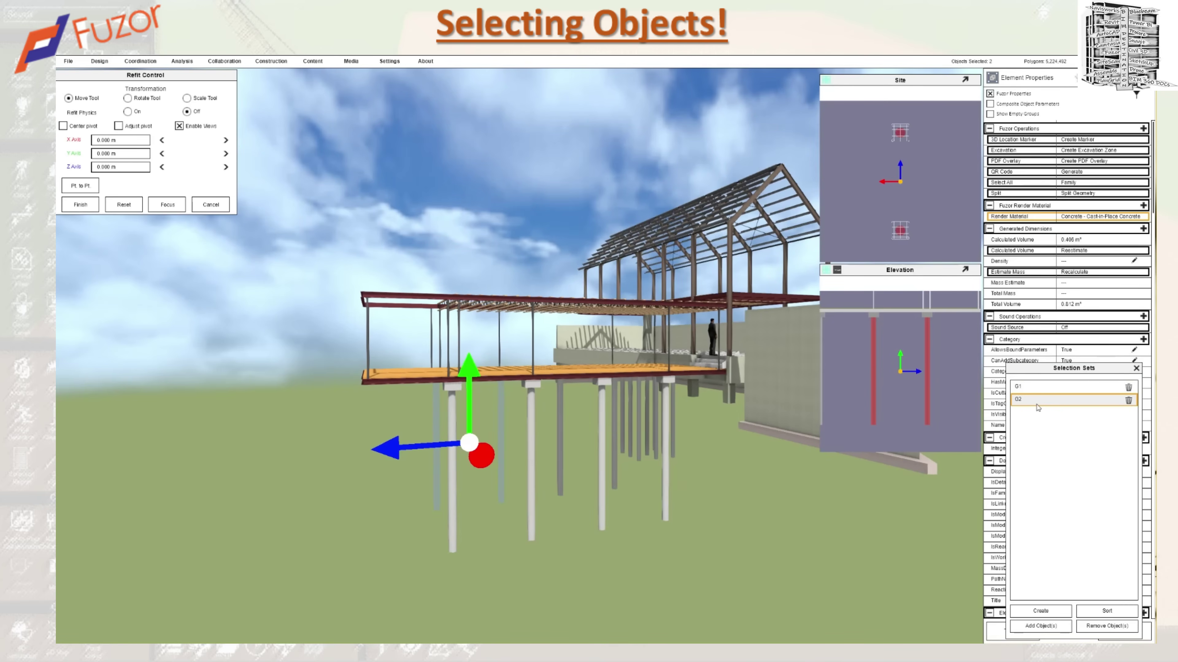
pyautogui.click(758, 604)
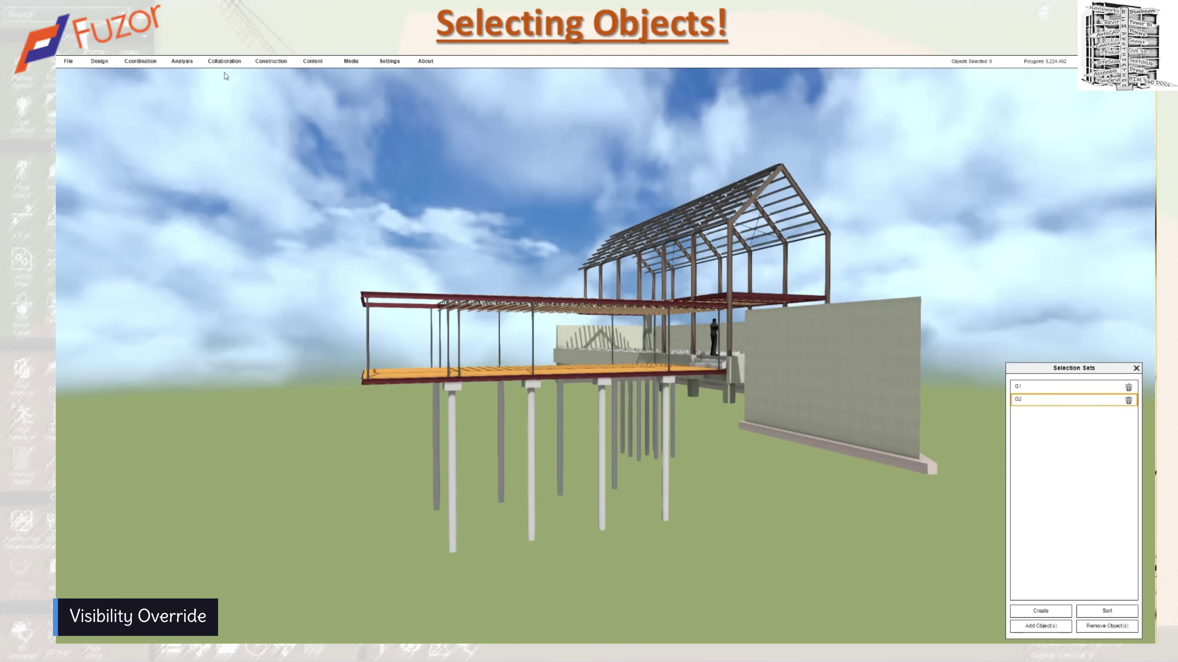
# Step: Open the Visibility Override window in place of the Selection Sets window and collapse its Level 2 branch
pyautogui.click(157, 66)
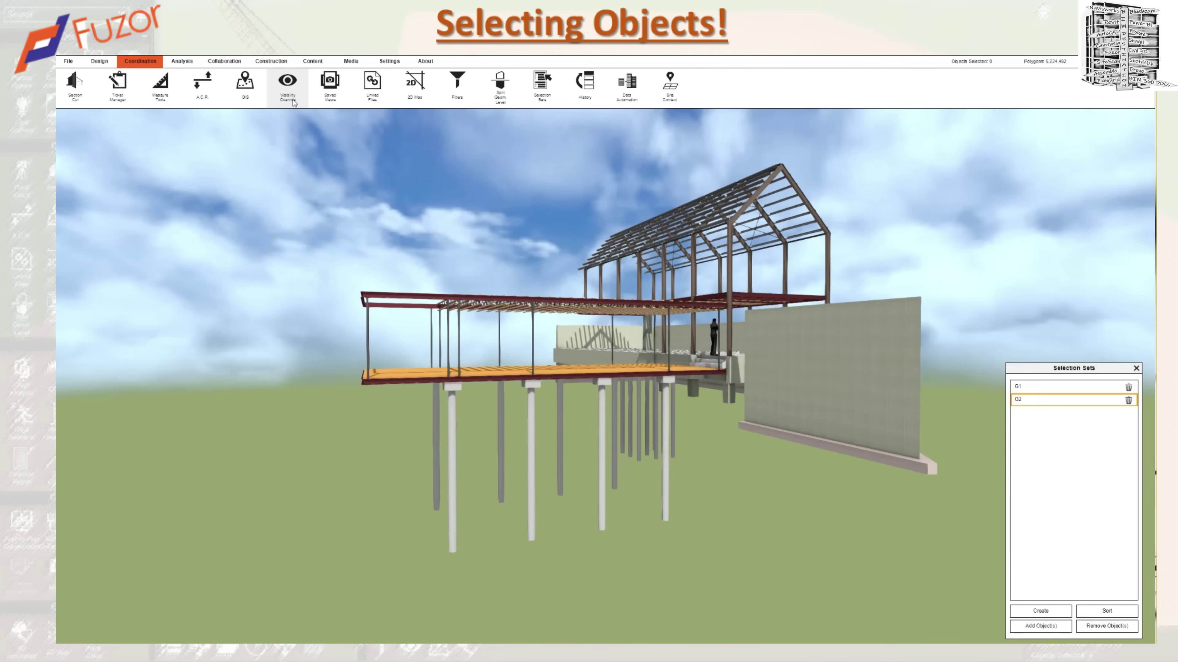
pyautogui.click(288, 86)
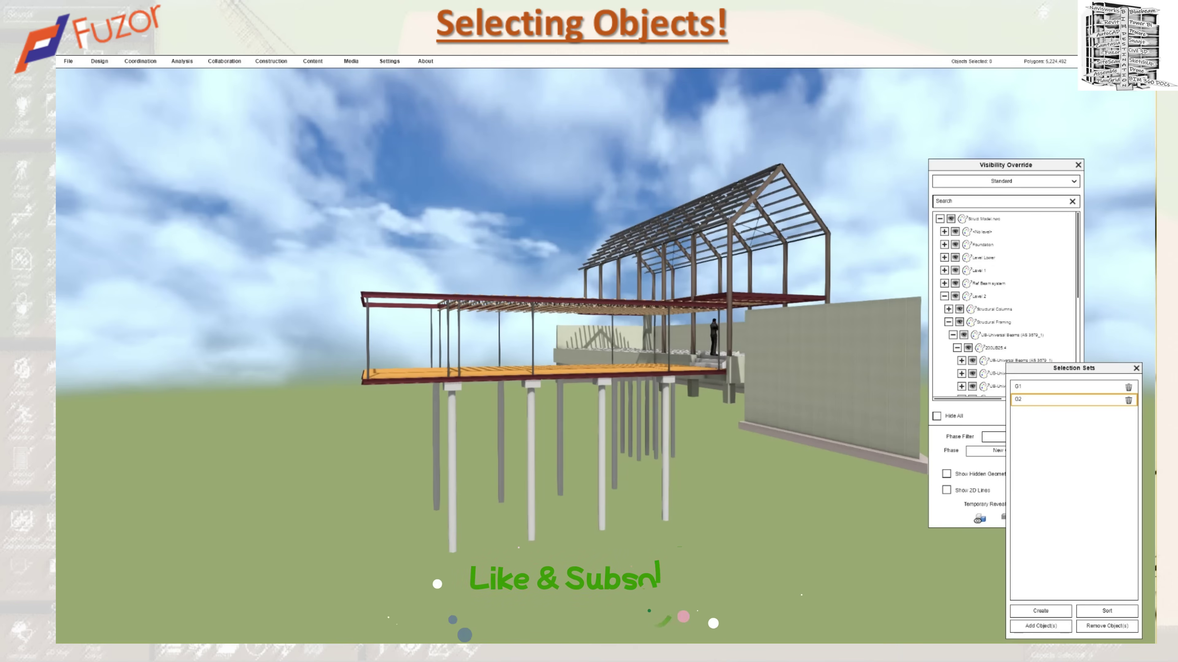
pyautogui.click(1135, 367)
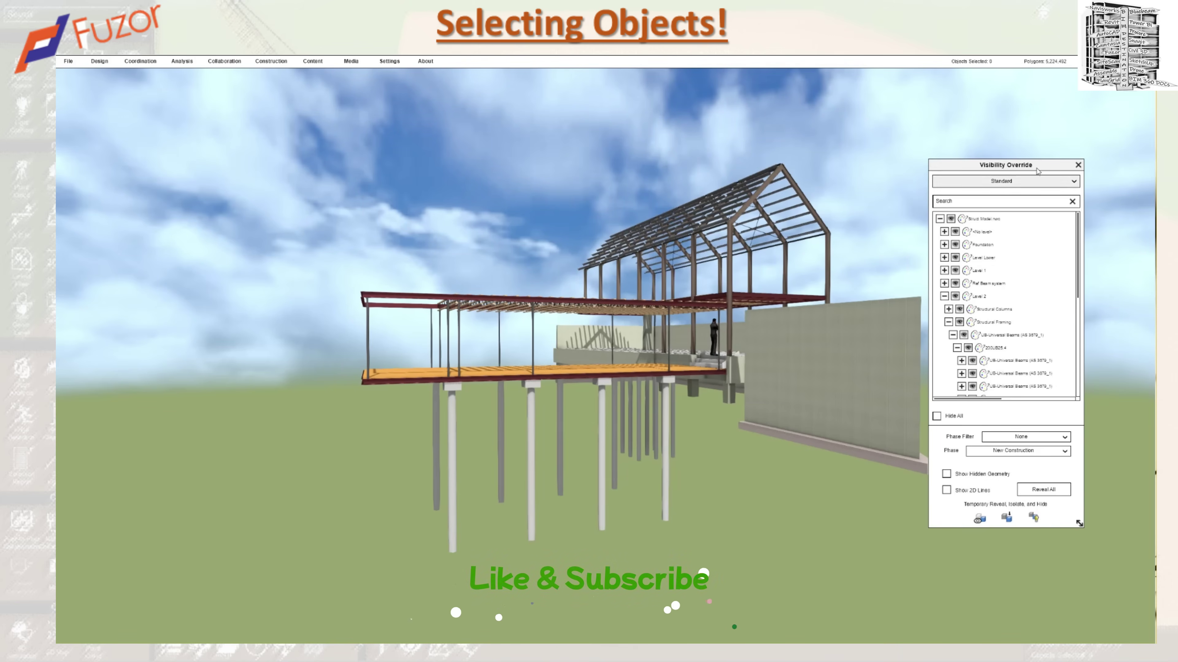
pyautogui.moveTo(1037, 171); pyautogui.dragTo(1070, 210)
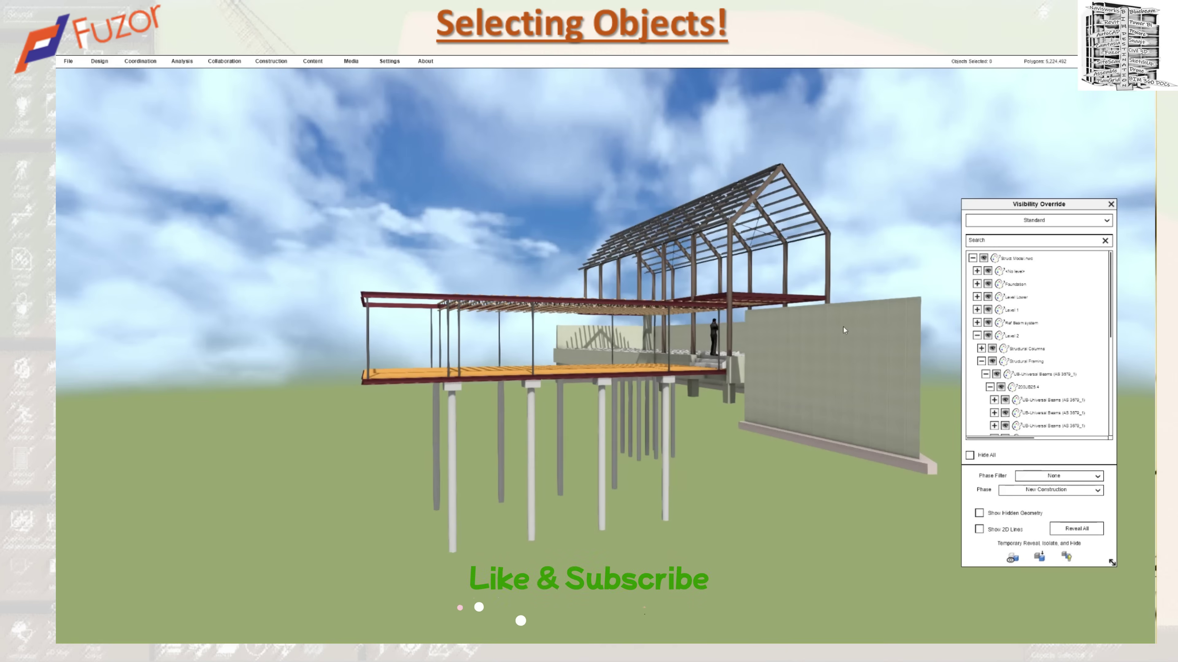
pyautogui.click(977, 335)
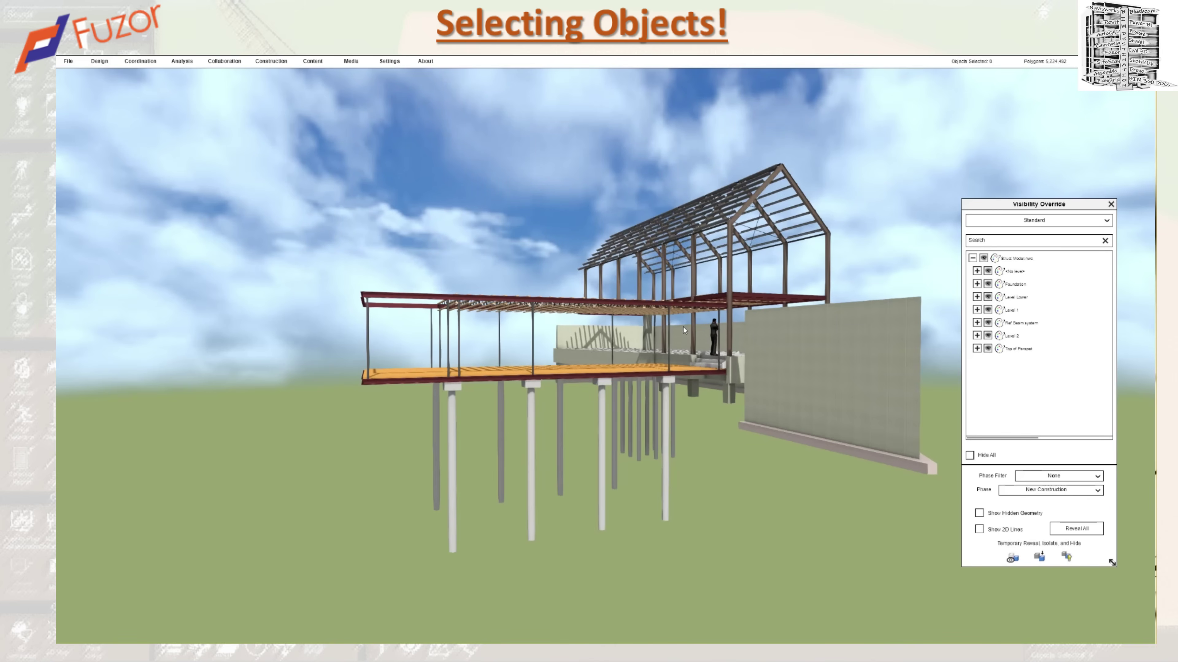
# Step: Collapse the model's root node in Visibility Override and review the available tree modes, keeping Standard
pyautogui.scroll(3, 848, 223)
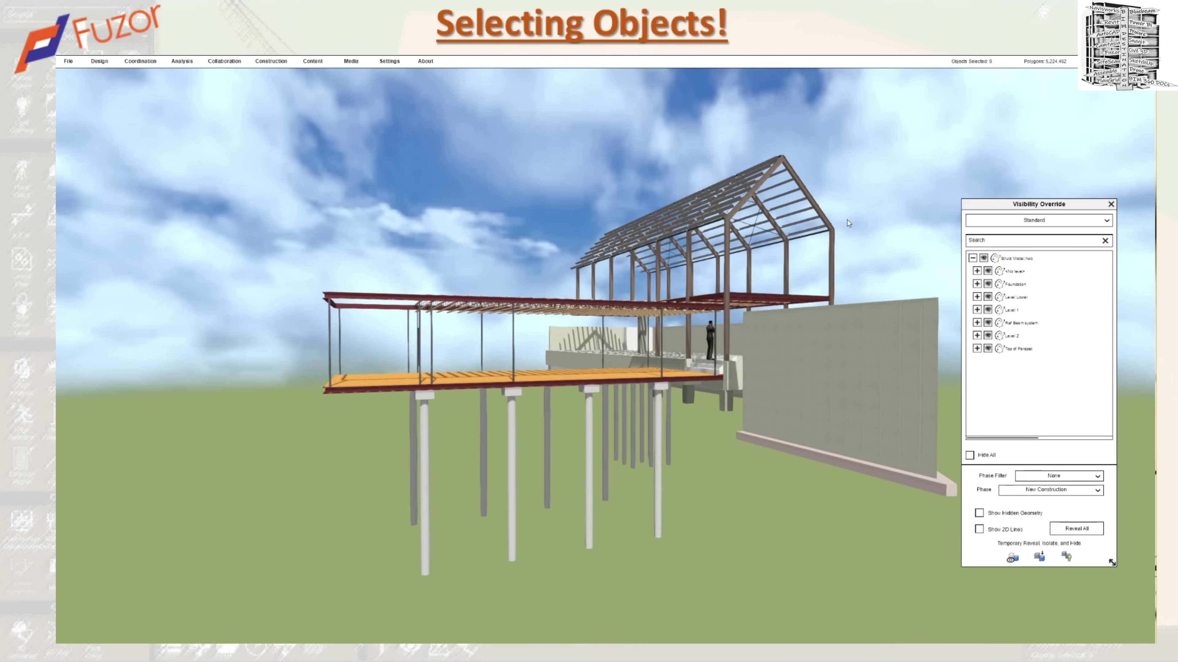
pyautogui.scroll(5, 848, 222)
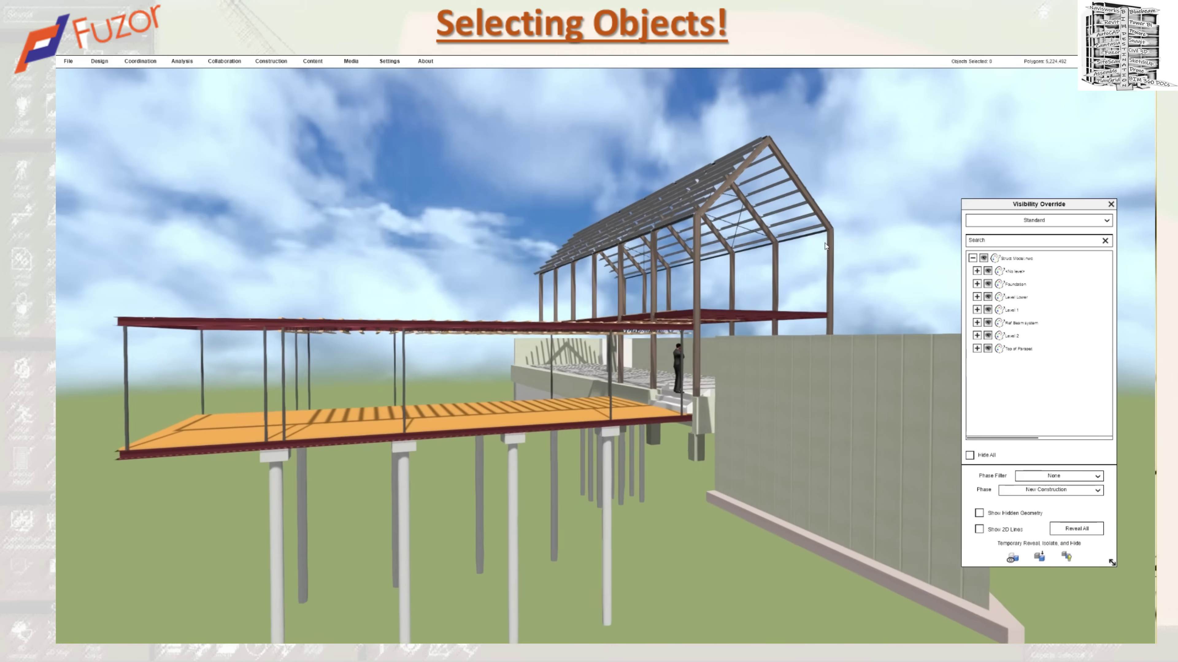
pyautogui.scroll(5, 825, 246)
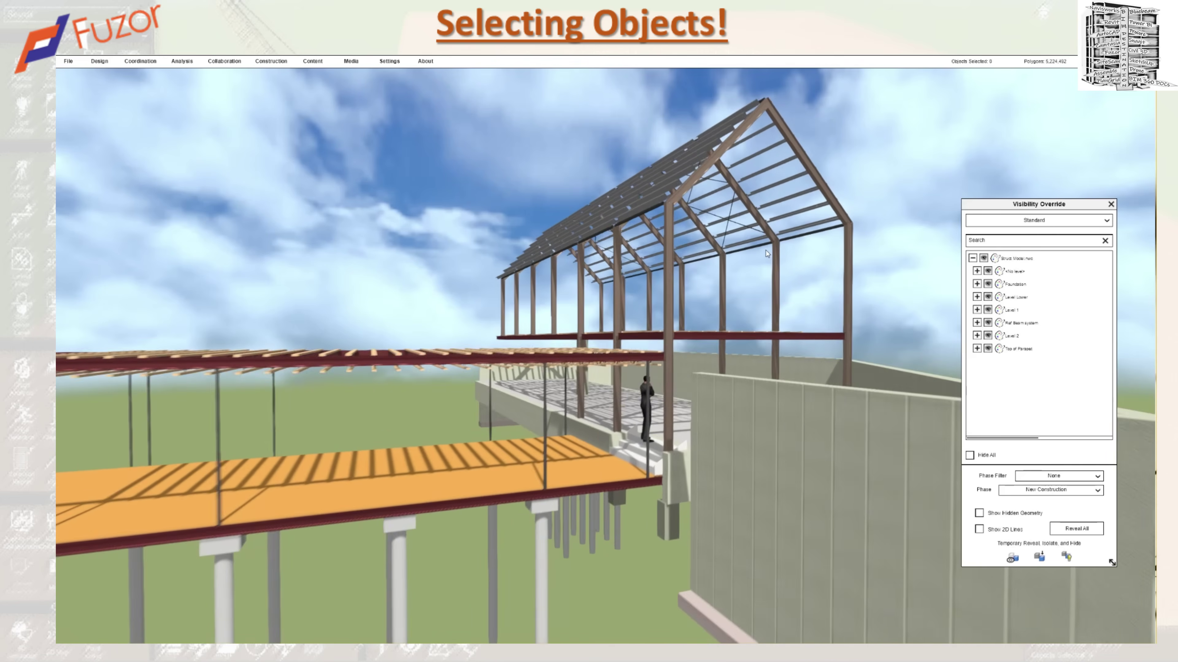
pyautogui.scroll(5, 767, 253)
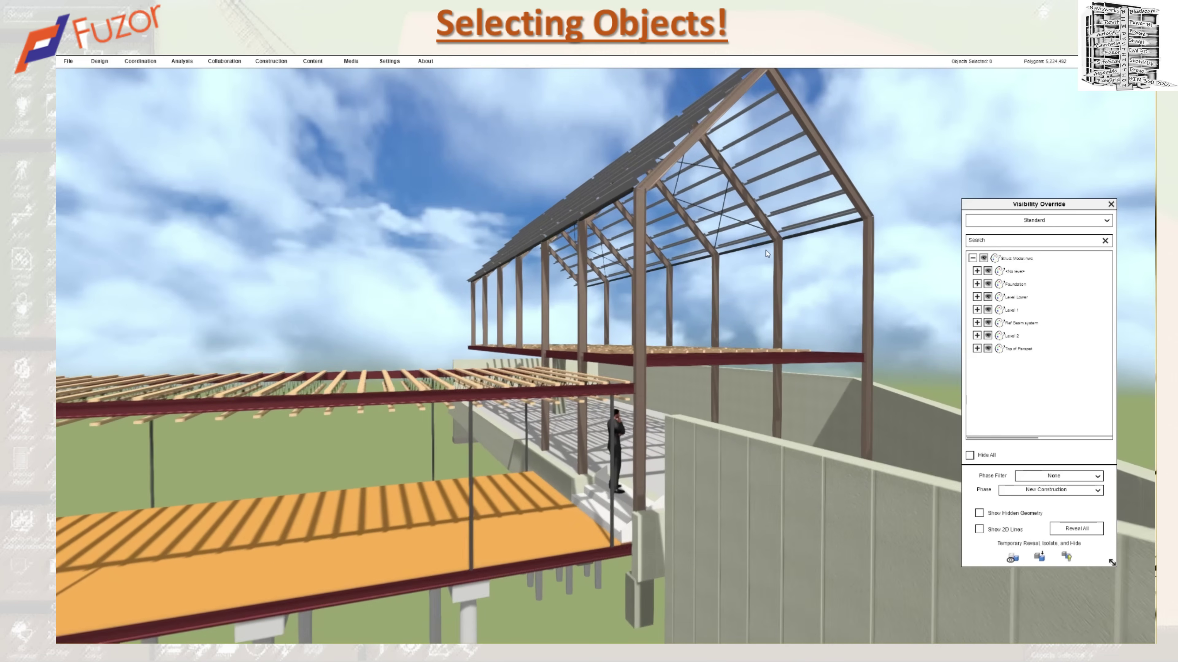
pyautogui.moveTo(766, 252); pyautogui.dragTo(755, 323)
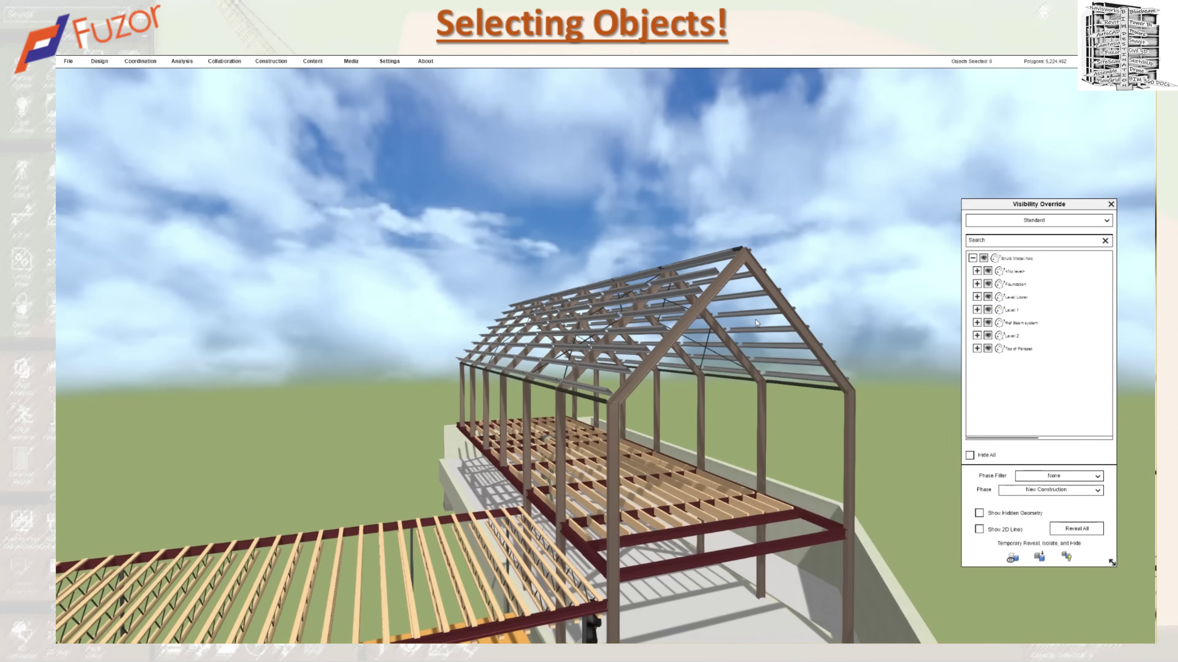
pyautogui.click(972, 259)
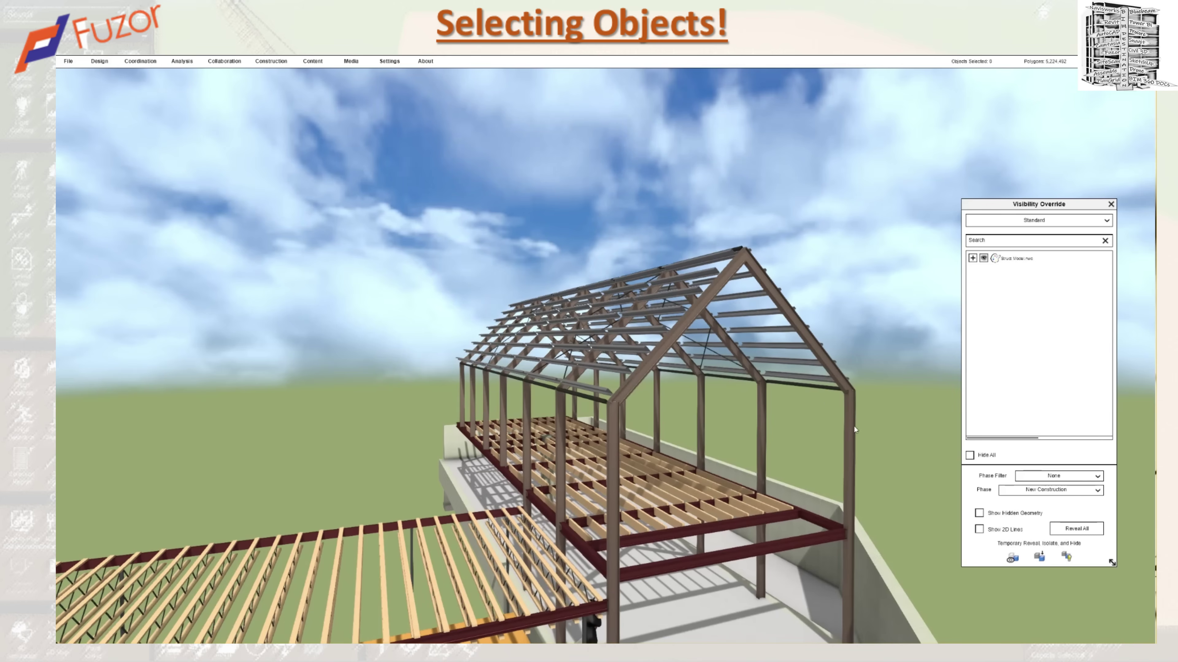
pyautogui.click(1031, 222)
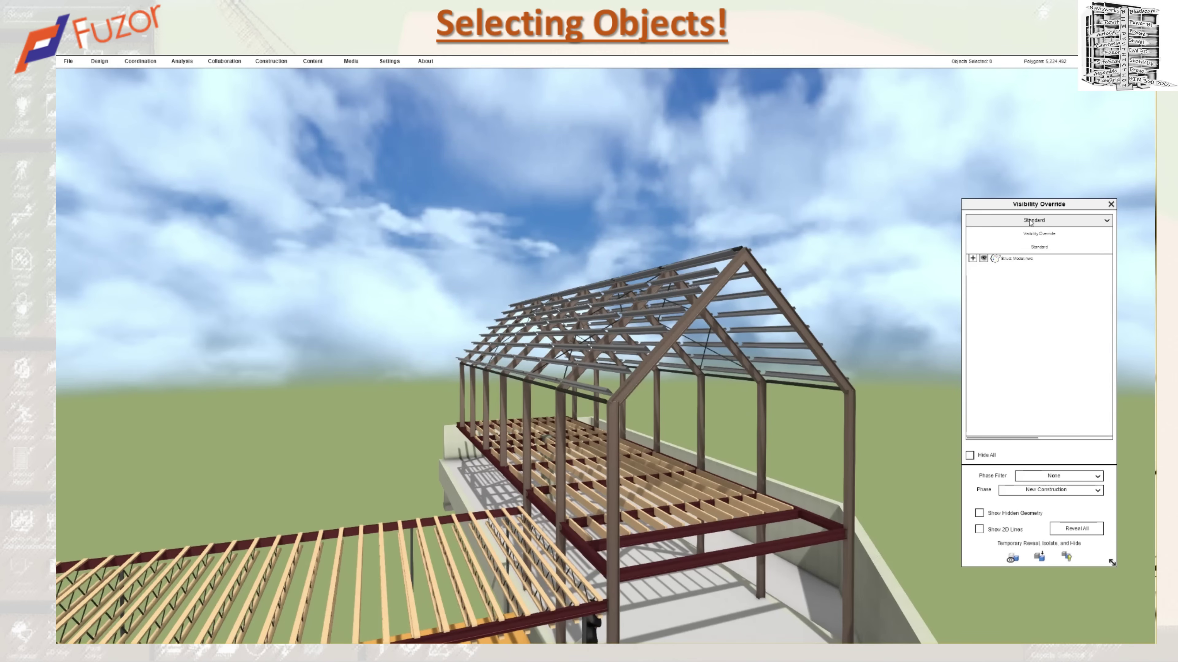
pyautogui.click(1033, 247)
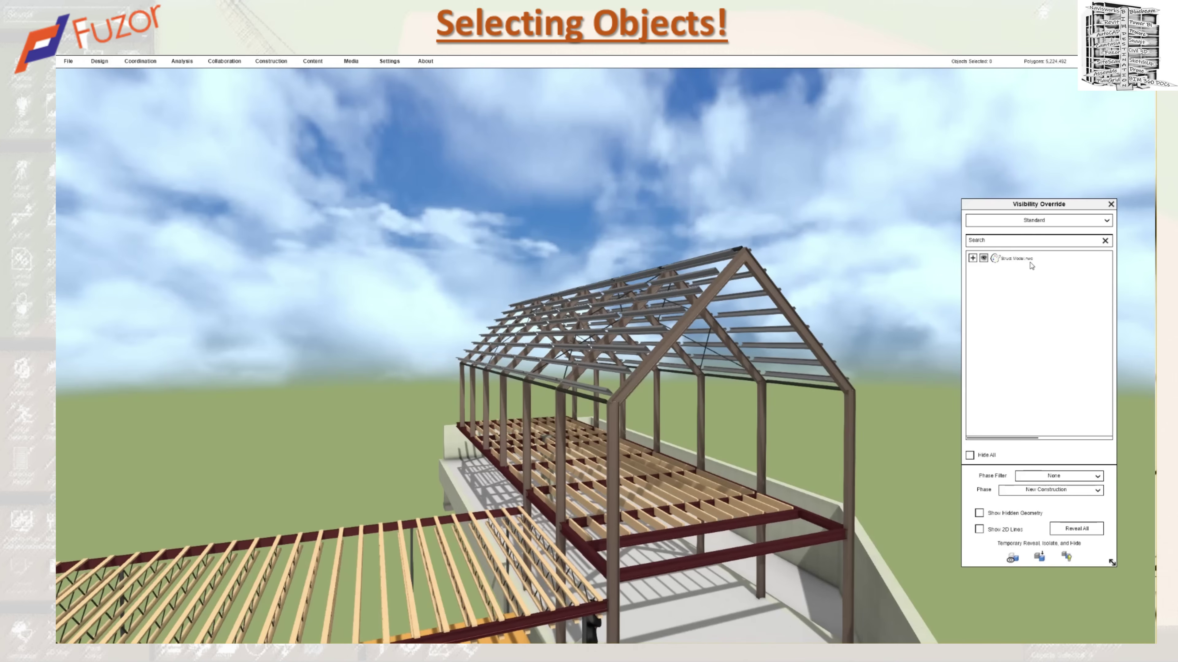
# Step: Expand the model's root node and its Level 2 branch, and collapse the Structural Framing category
pyautogui.click(973, 259)
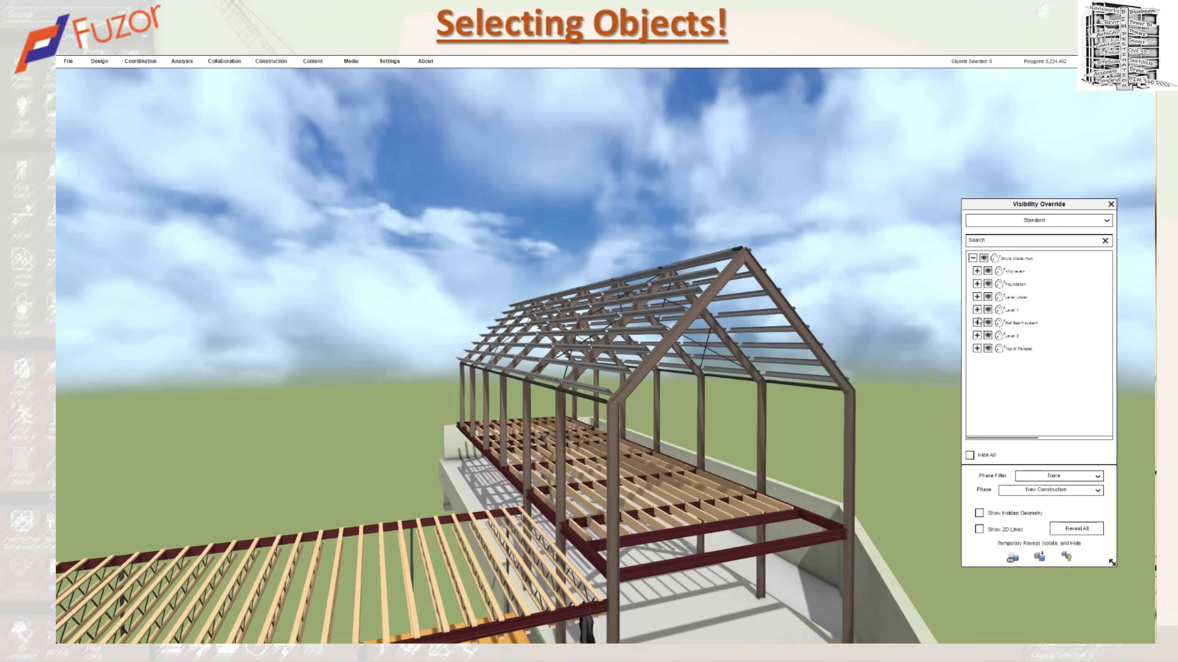
pyautogui.click(977, 336)
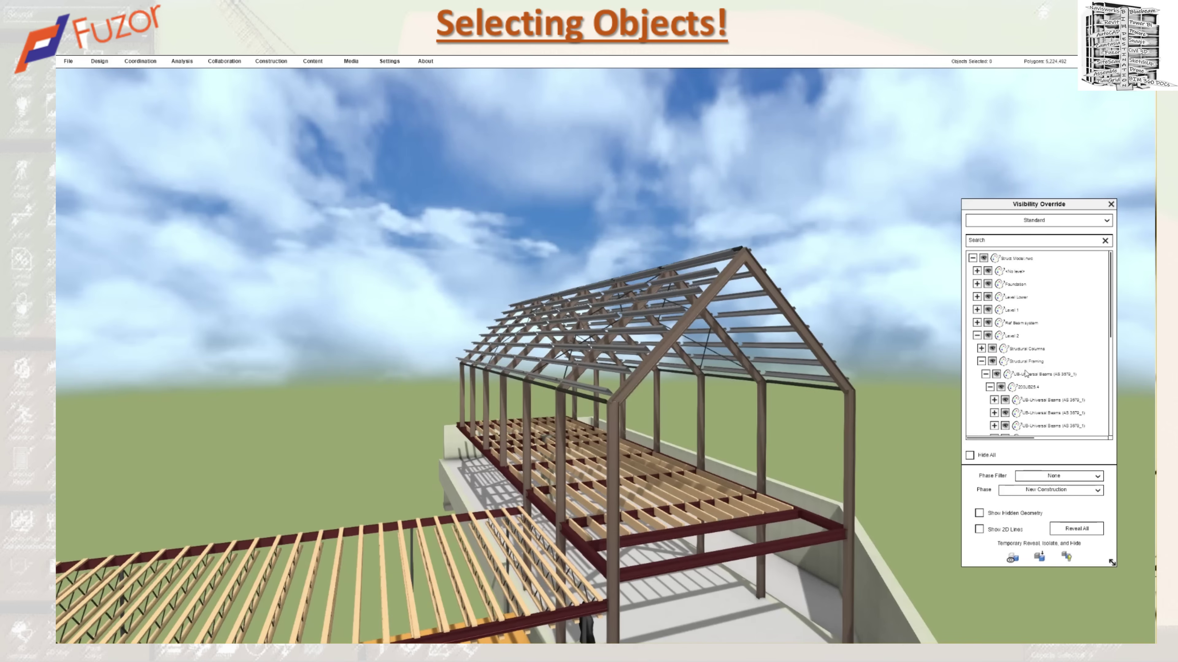
pyautogui.scroll(-1, 1025, 371)
pyautogui.click(981, 326)
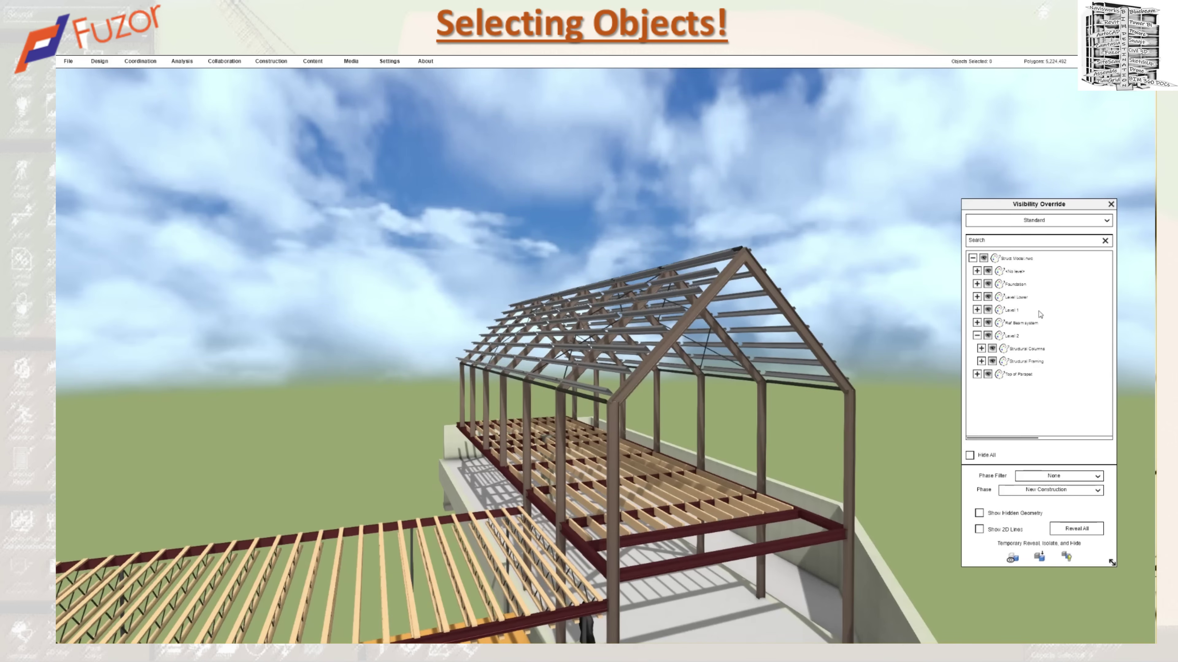
# Step: Select Level 2's Structural Columns, its Structural Framing and the whole Top of Parapet level in turn from the tree
pyautogui.click(1035, 353)
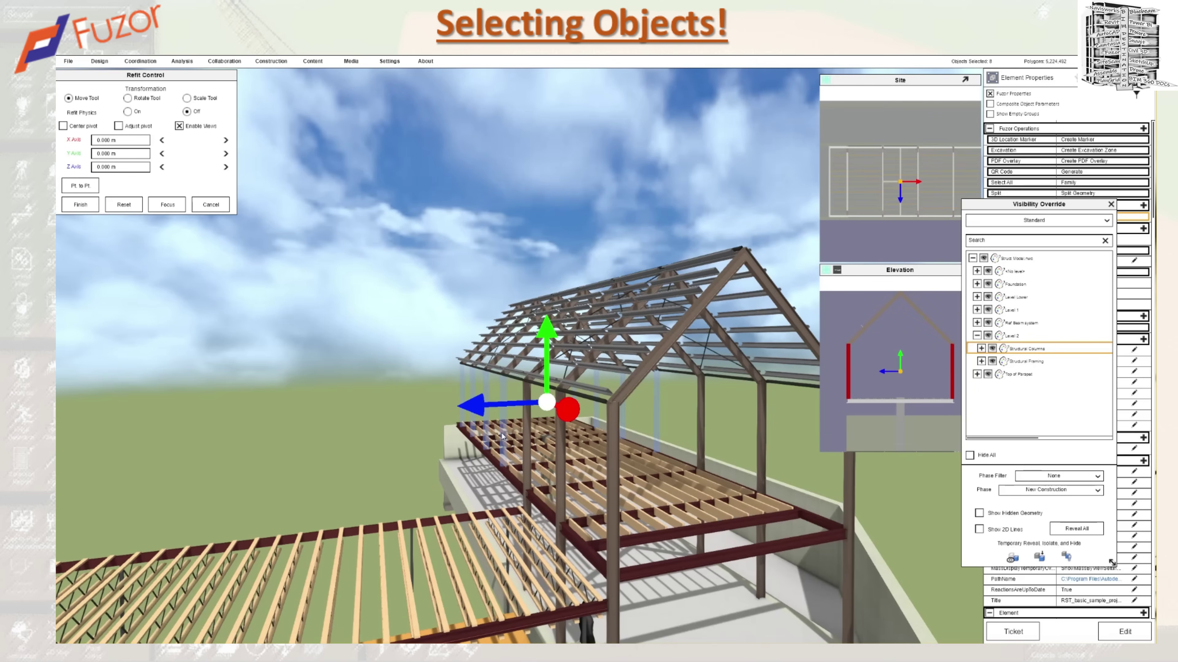
pyautogui.click(1024, 363)
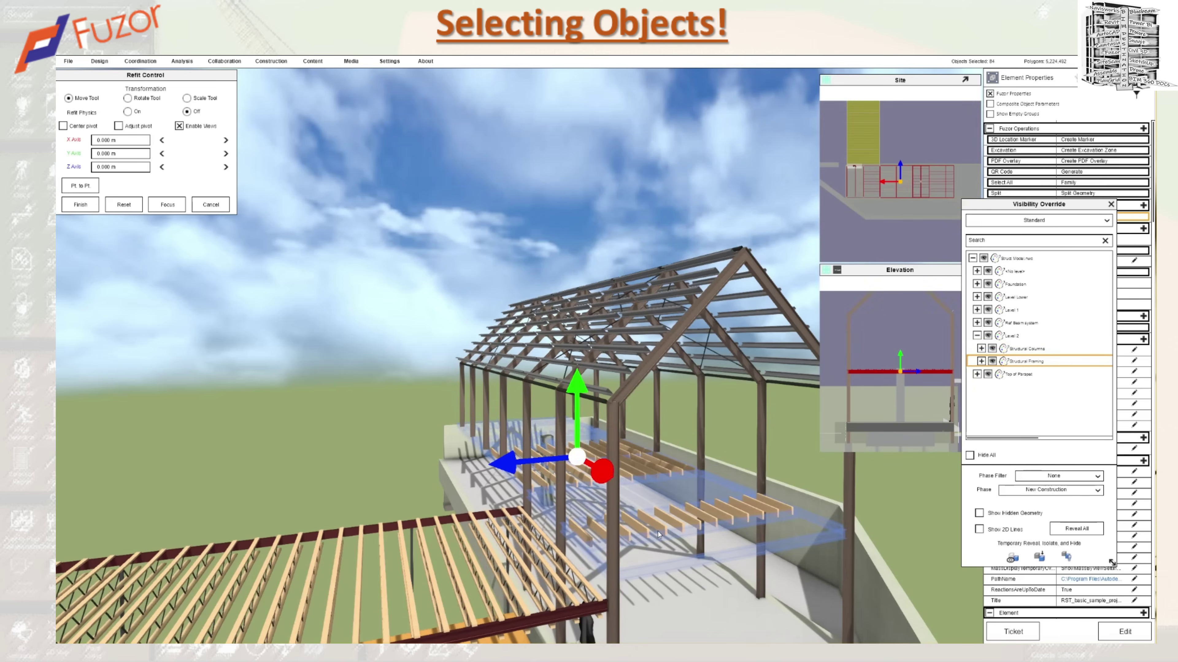
pyautogui.click(1022, 375)
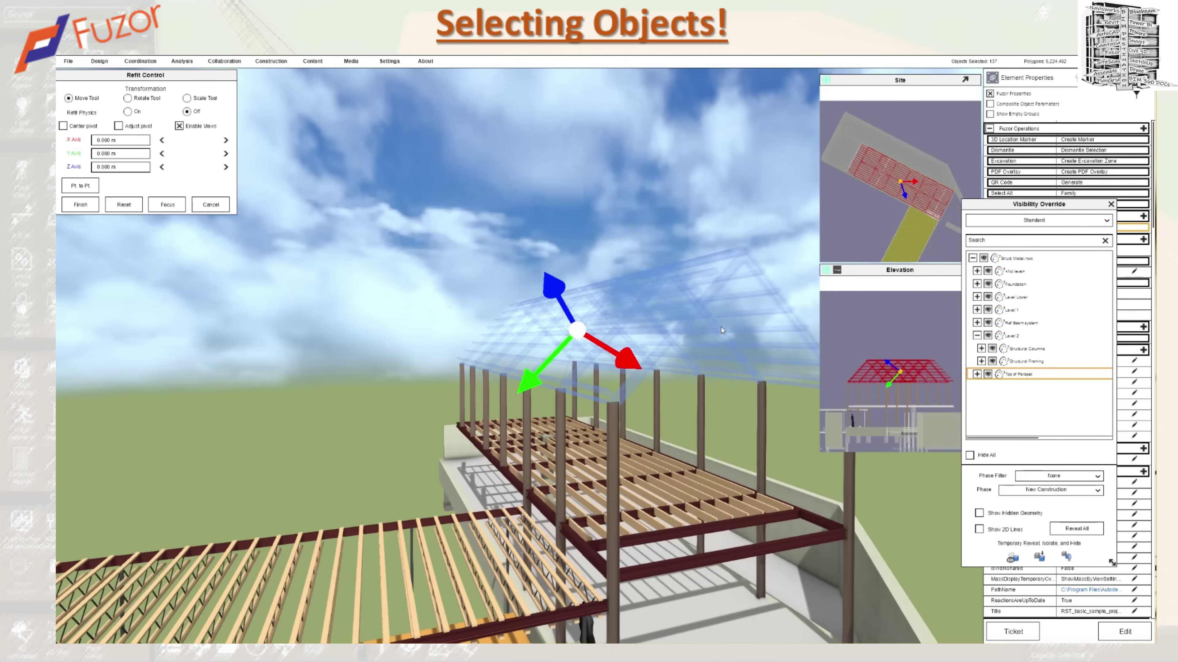
# Step: Clear the selection, expand Top of Parapet's Structural Framing down to its universal beams, and select the 200UB25.4 type
pyautogui.click(977, 374)
pyautogui.click(982, 388)
pyautogui.scroll(-1, 1041, 393)
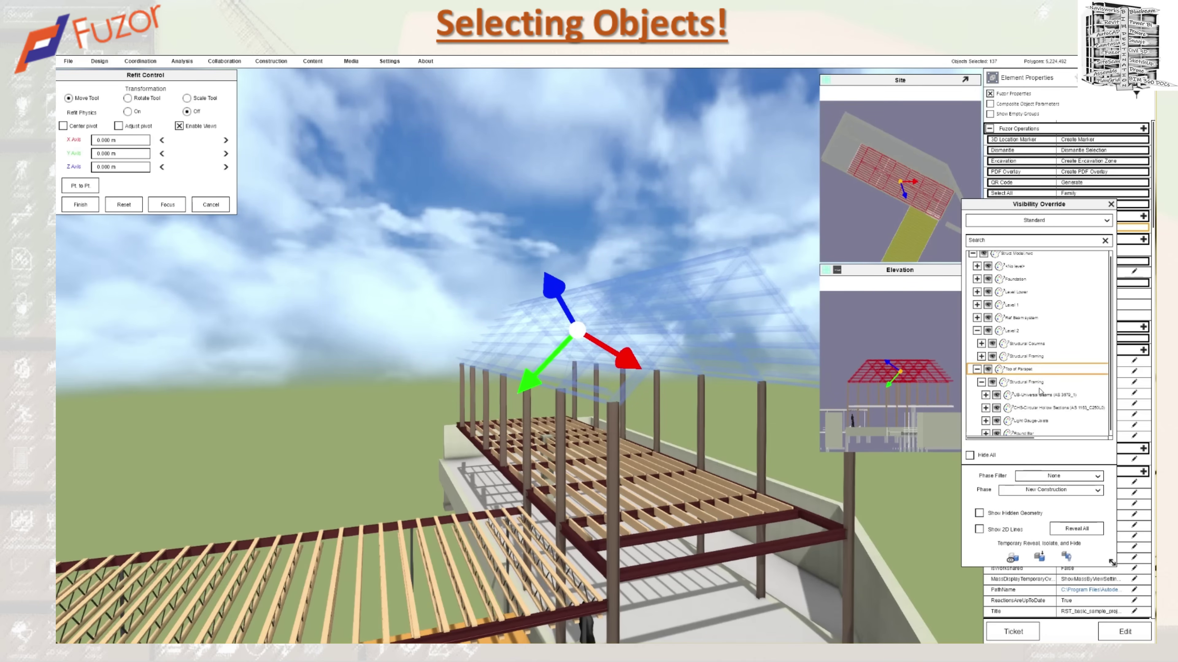
pyautogui.press('Escape')
pyautogui.click(986, 395)
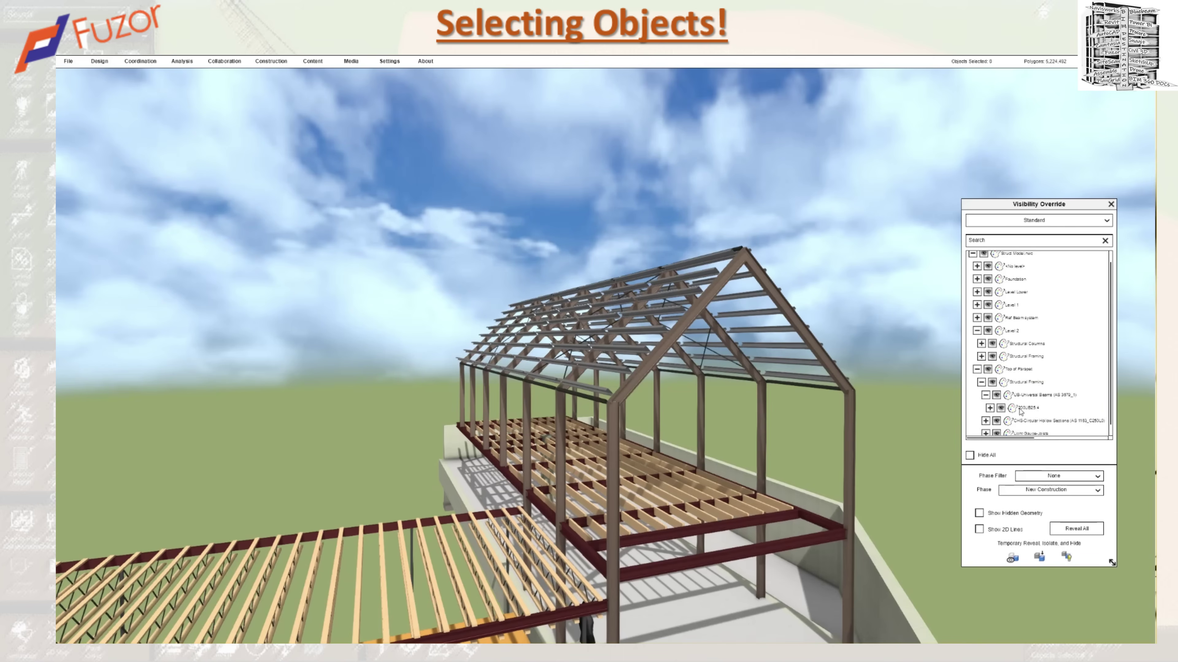
pyautogui.click(1024, 410)
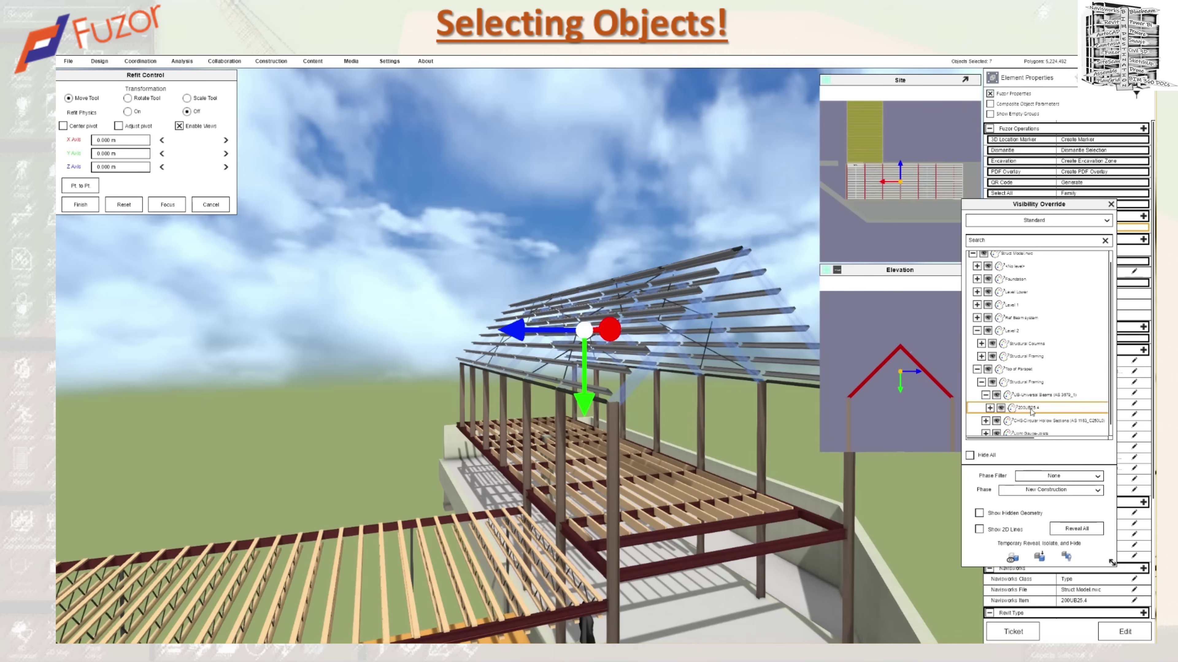
# Step: Add a front roof beam to the selection in the 3D view to locate it in the tree, and clear the selection
pyautogui.scroll(-2, 1055, 399)
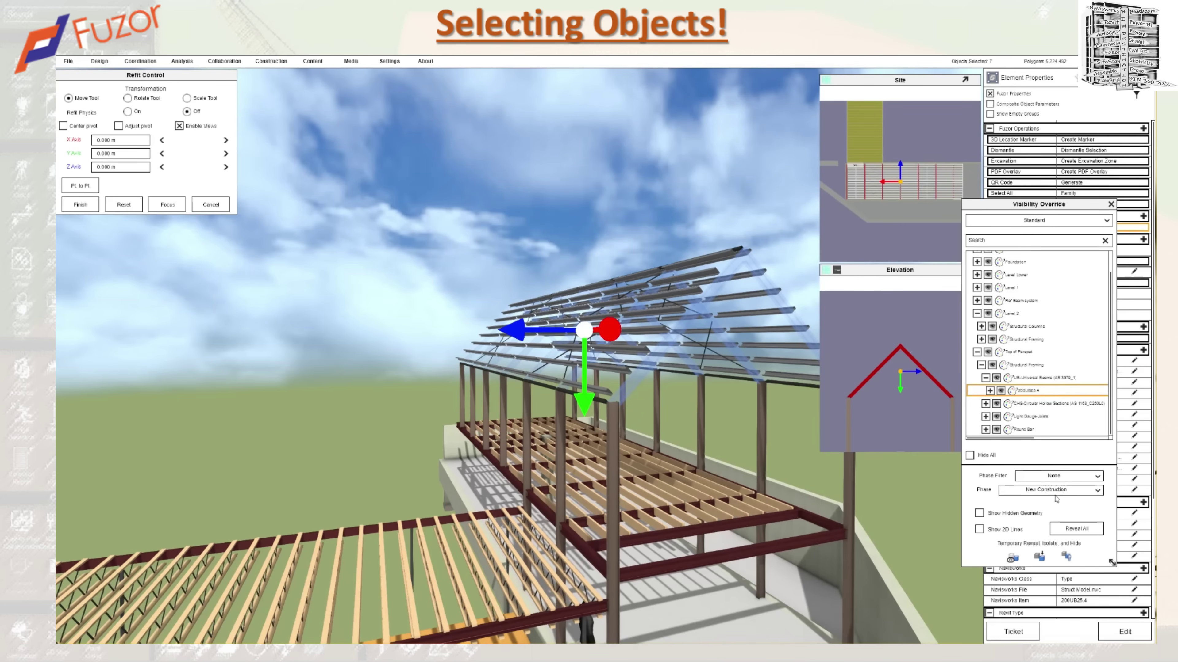
pyautogui.keyDown('ctrl'); pyautogui.click(711, 266); pyautogui.keyUp('ctrl')
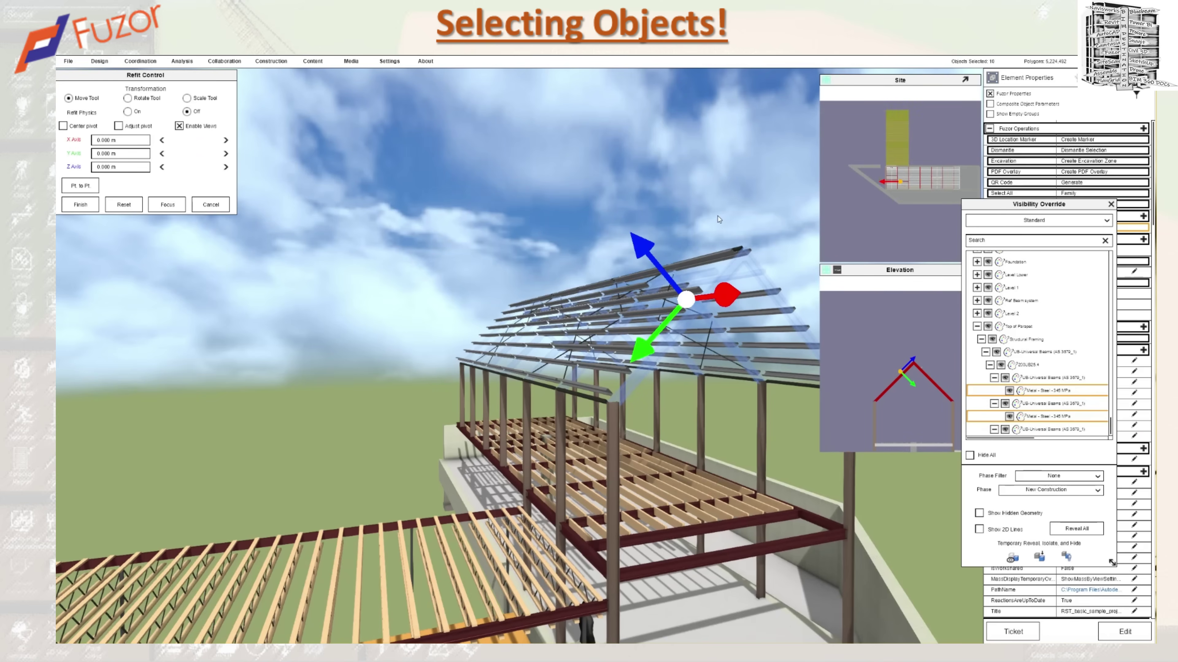
pyautogui.press('Escape')
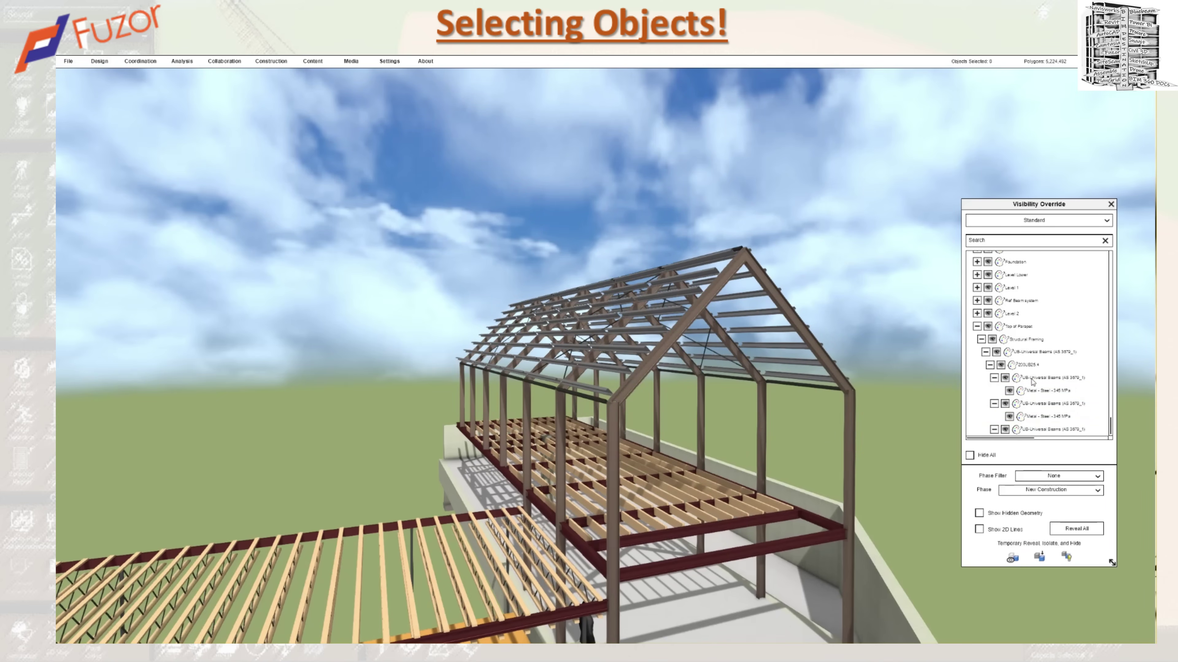
# Step: Select the first beam instance, the 200UB25.4 type, the first beam's steel material and the second beam in turn
pyautogui.click(1015, 379)
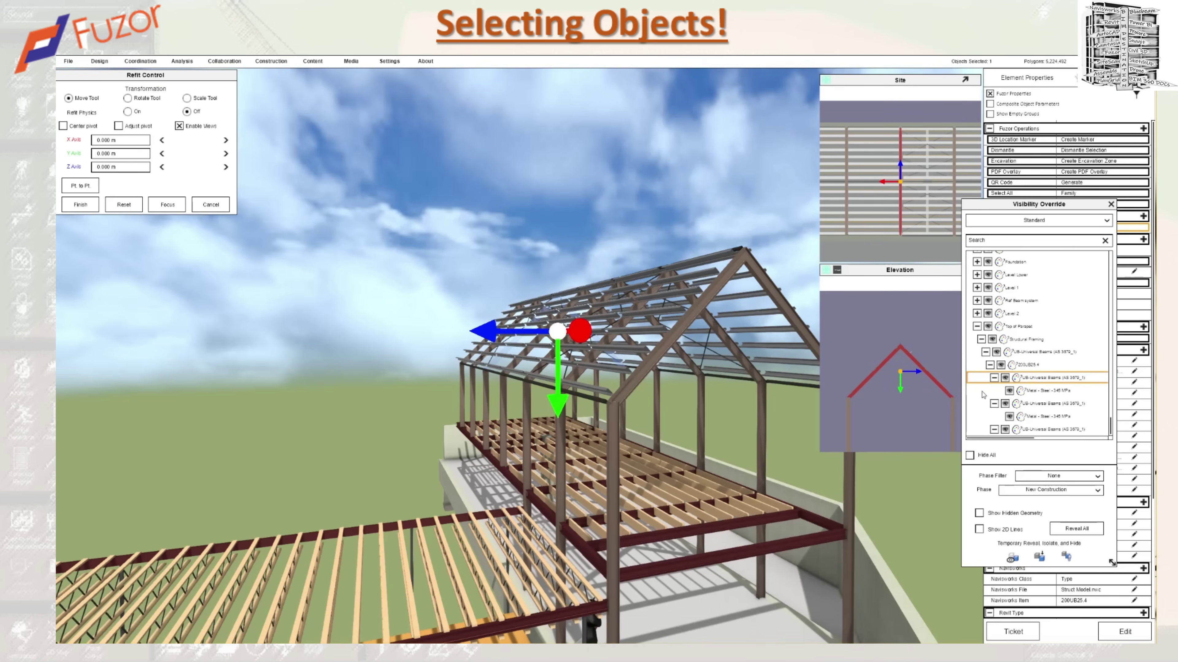
pyautogui.click(1027, 365)
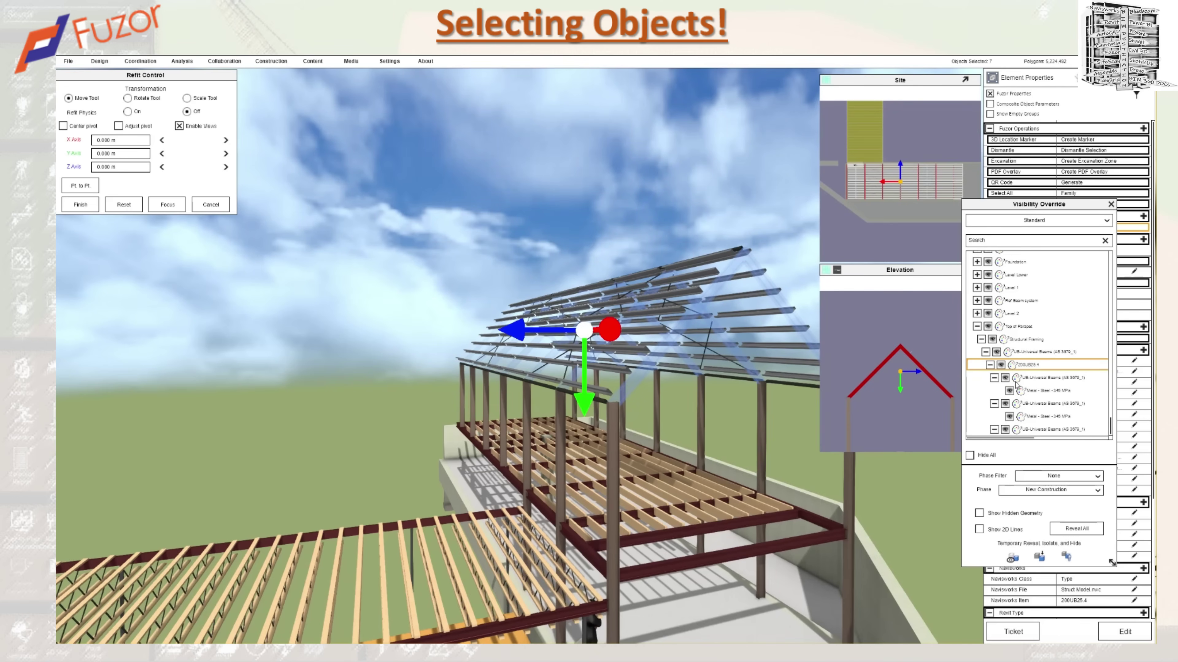
pyautogui.moveTo(1022, 405)
pyautogui.click(1036, 392)
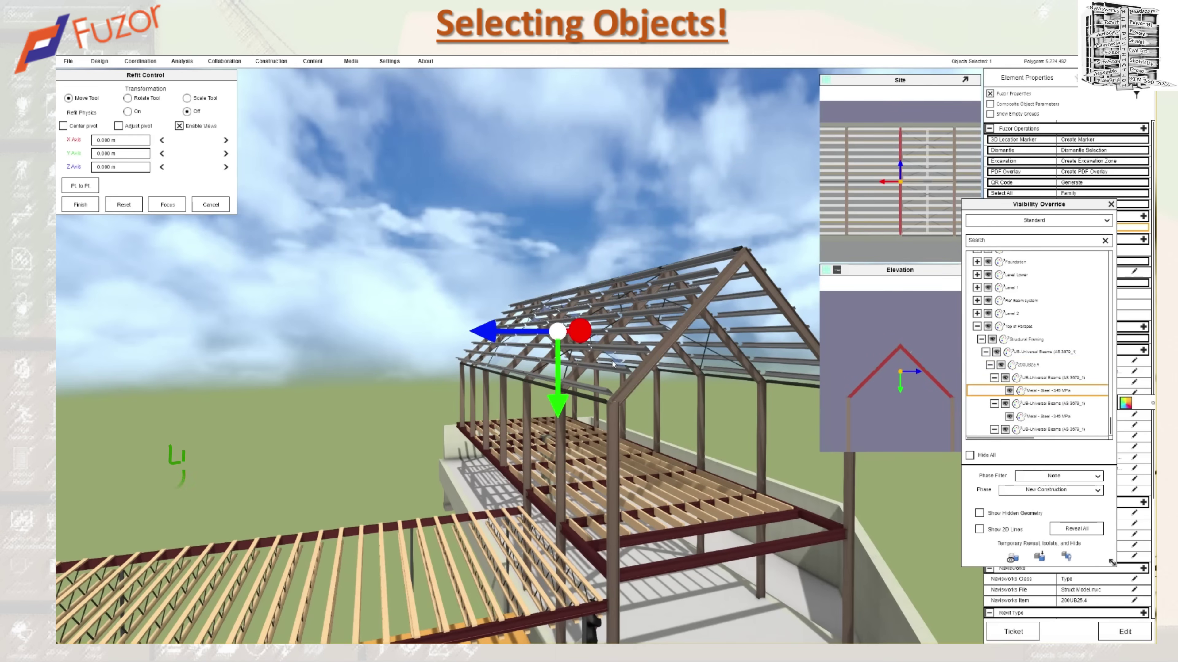
pyautogui.click(1030, 407)
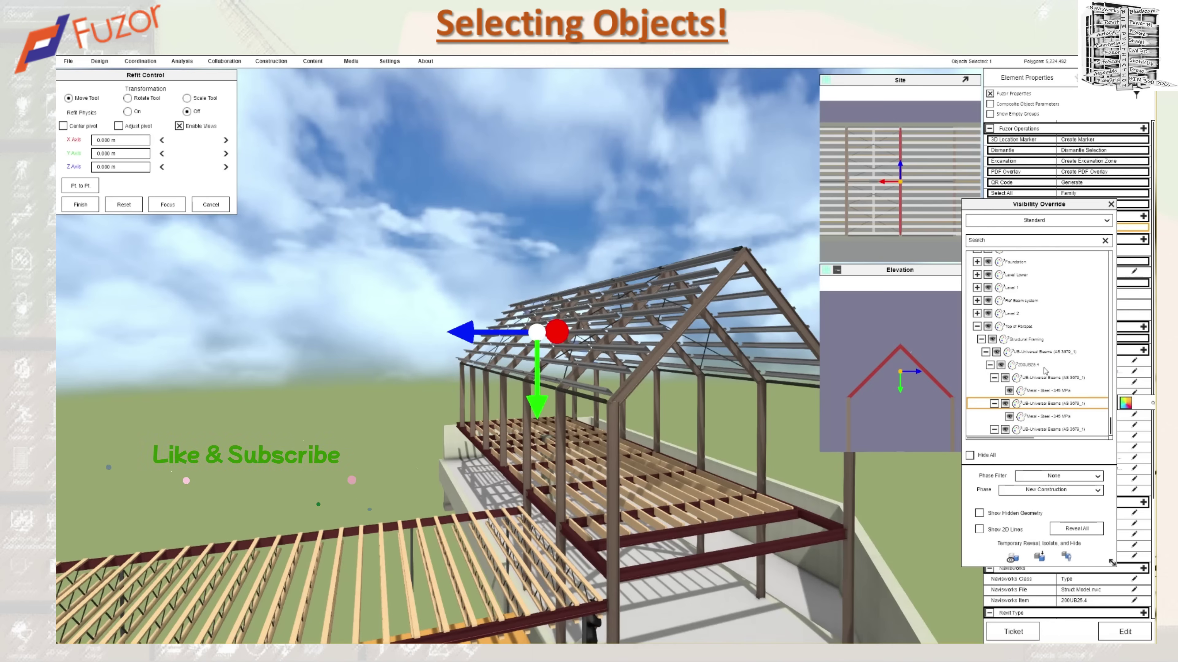
# Step: Collapse the first three beam instances under 200UB25.4, and select the third and fourth beams in turn
pyautogui.click(994, 378)
pyautogui.click(994, 391)
pyautogui.click(994, 404)
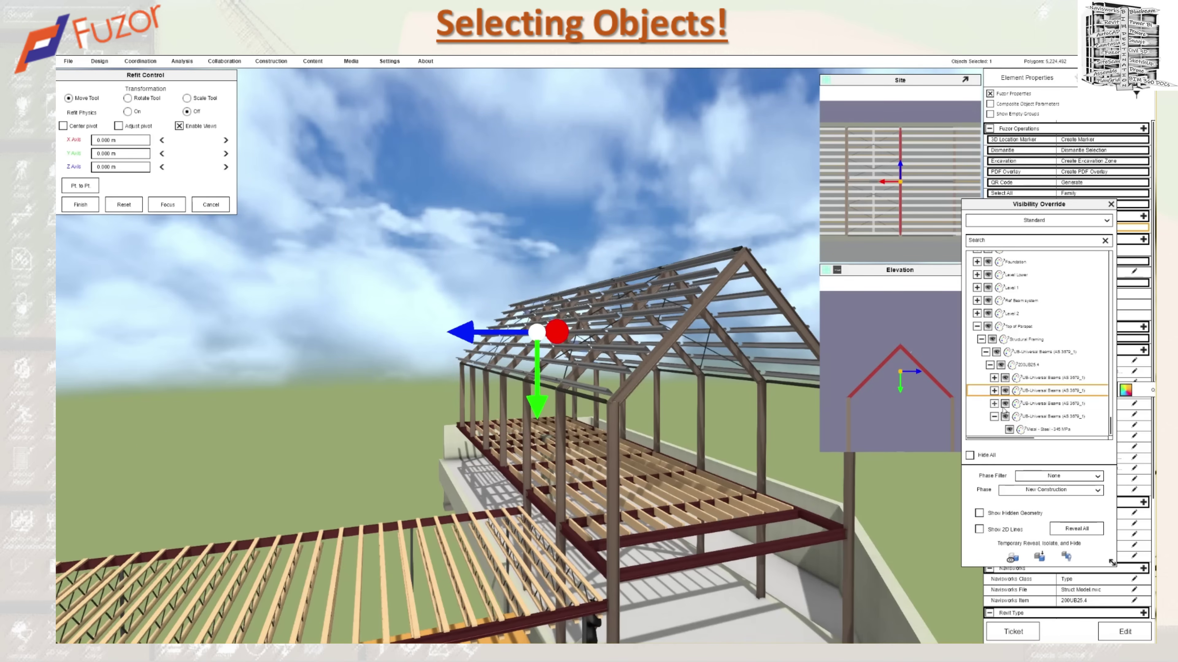
pyautogui.click(1030, 405)
pyautogui.click(1030, 416)
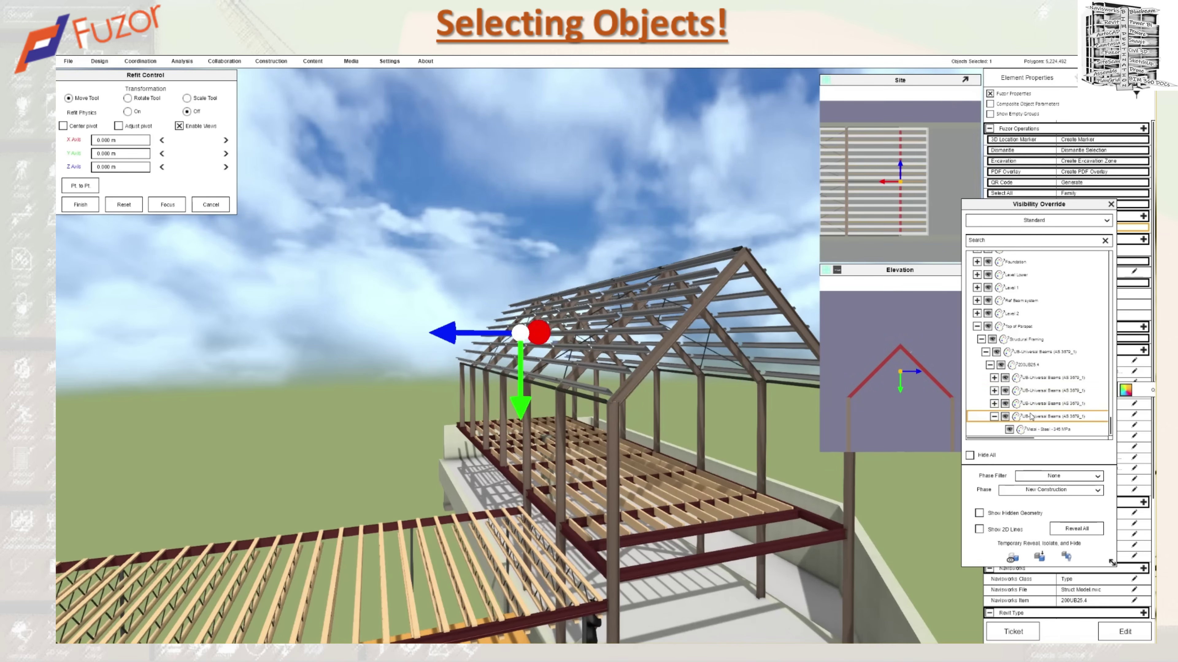
# Step: Collapse the fourth beam instance, the Top of Parapet level and the model's root node
pyautogui.click(994, 416)
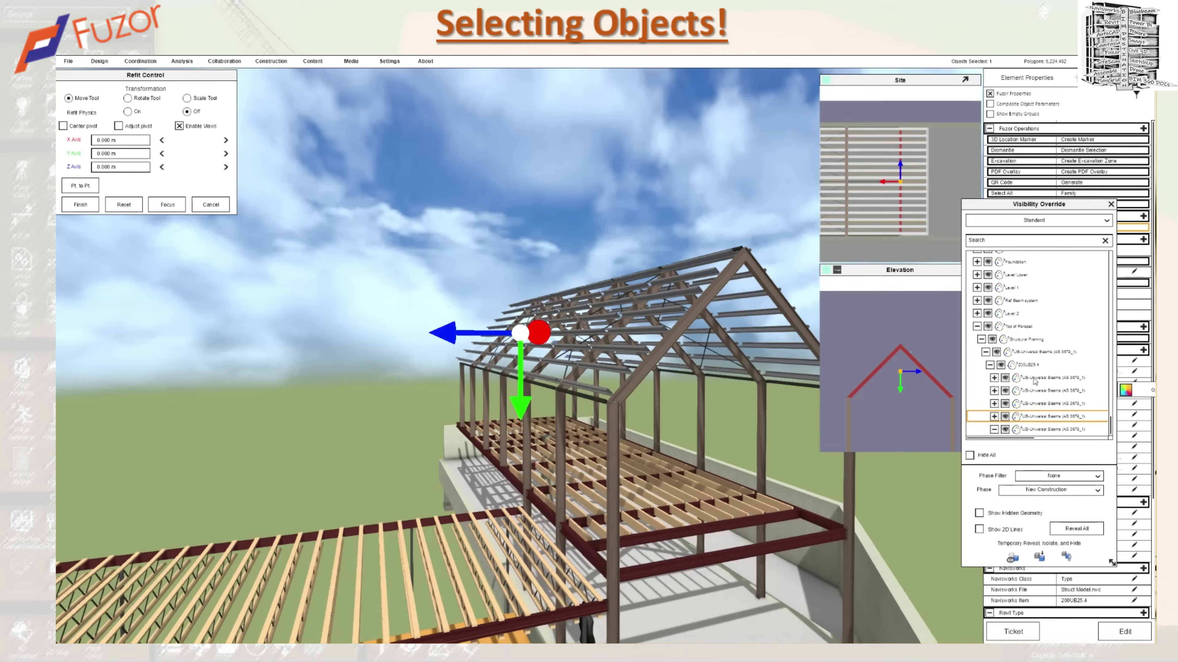
pyautogui.click(976, 327)
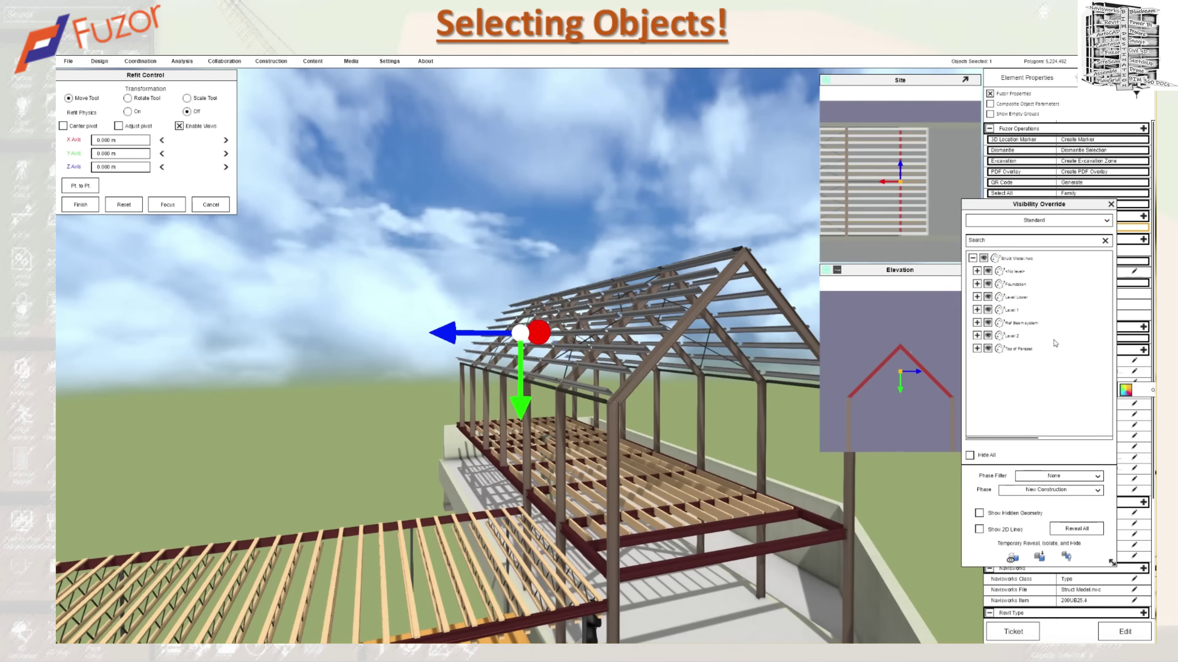
pyautogui.click(974, 258)
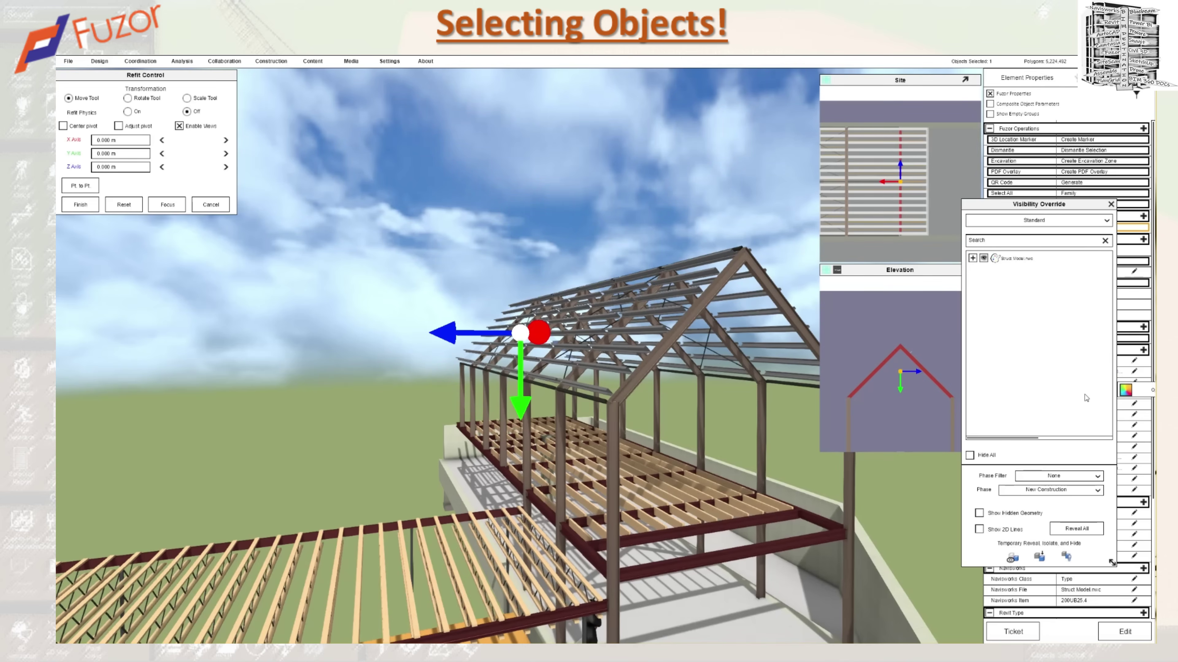